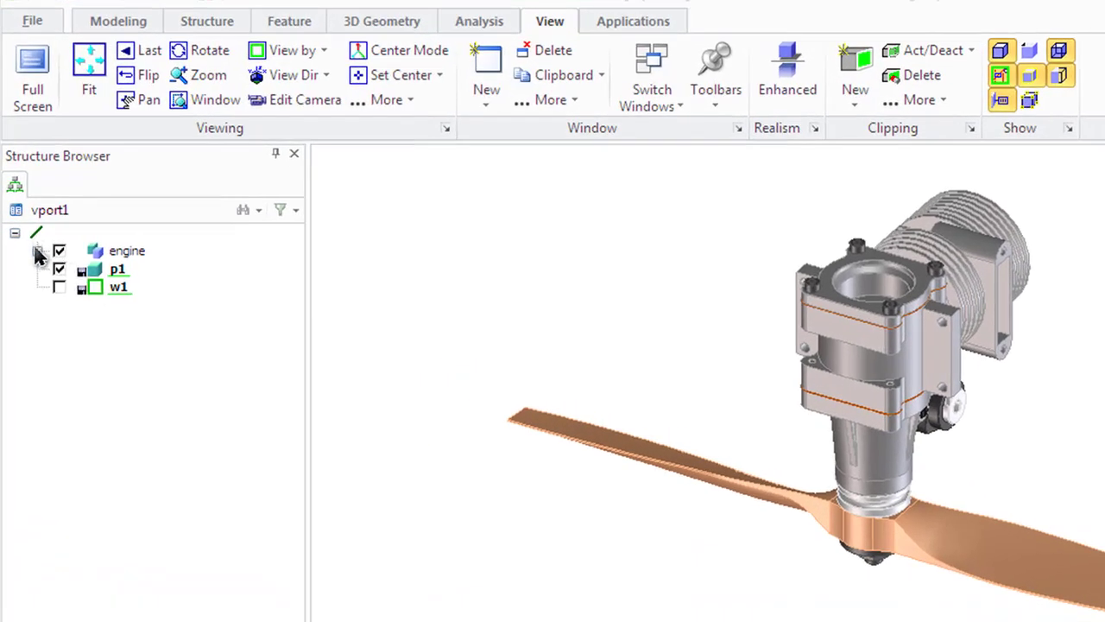
Expand engine, carburator-assembly, crankshaft-housing-assembly and back-plate-cap-screw.4 in the Structure Browser
{"action": "left_click", "coordinate": [37, 250]}
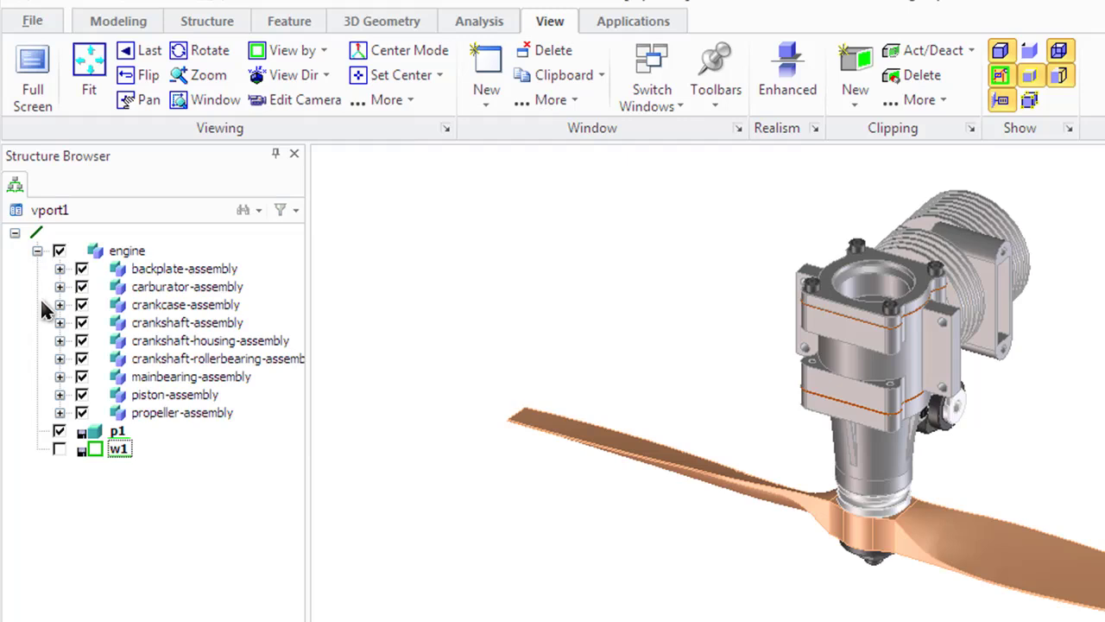
{"action": "left_click", "coordinate": [60, 286]}
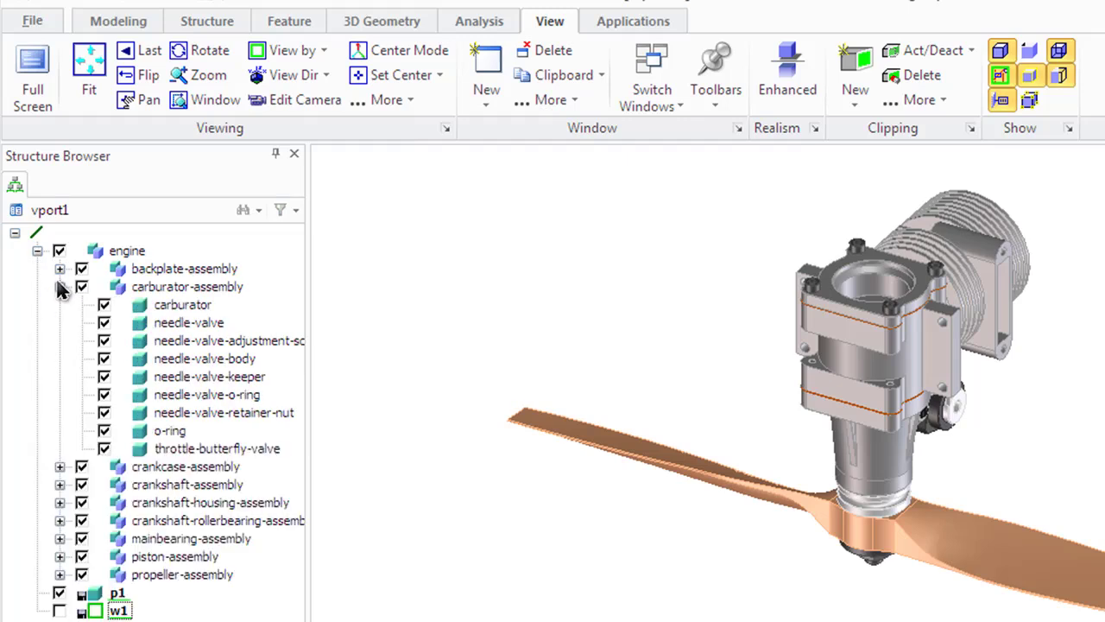
{"action": "left_click", "coordinate": [59, 502]}
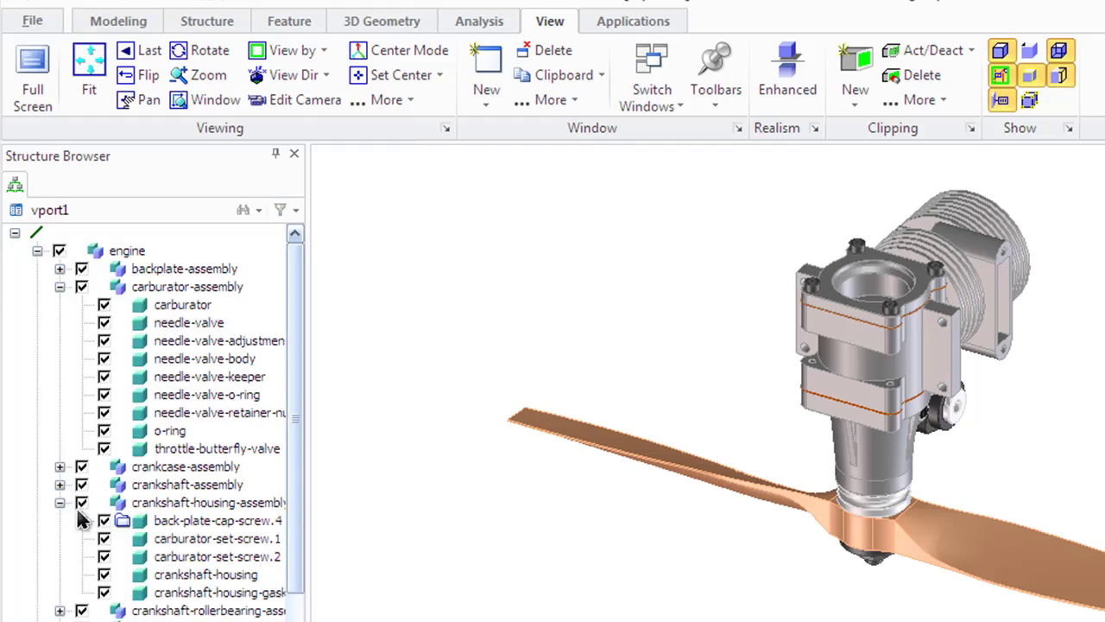
{"action": "left_click", "coordinate": [80, 521]}
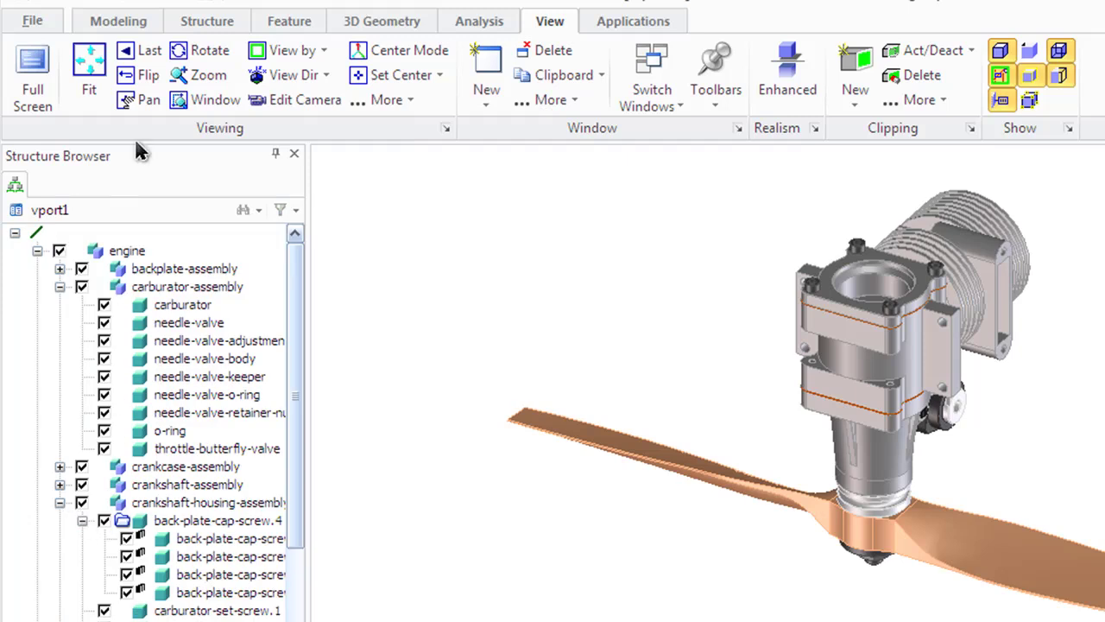
{"action": "left_click", "coordinate": [189, 30]}
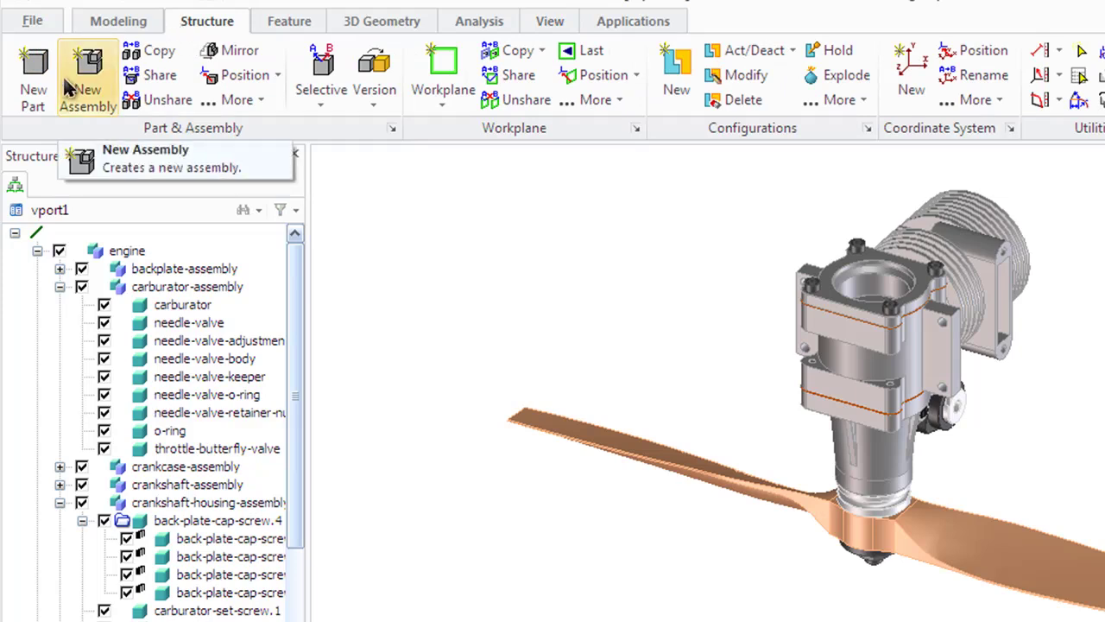
Add a new assembly renamed from a1 to 'new', with /engine as its owner
{"action": "left_click", "coordinate": [69, 86]}
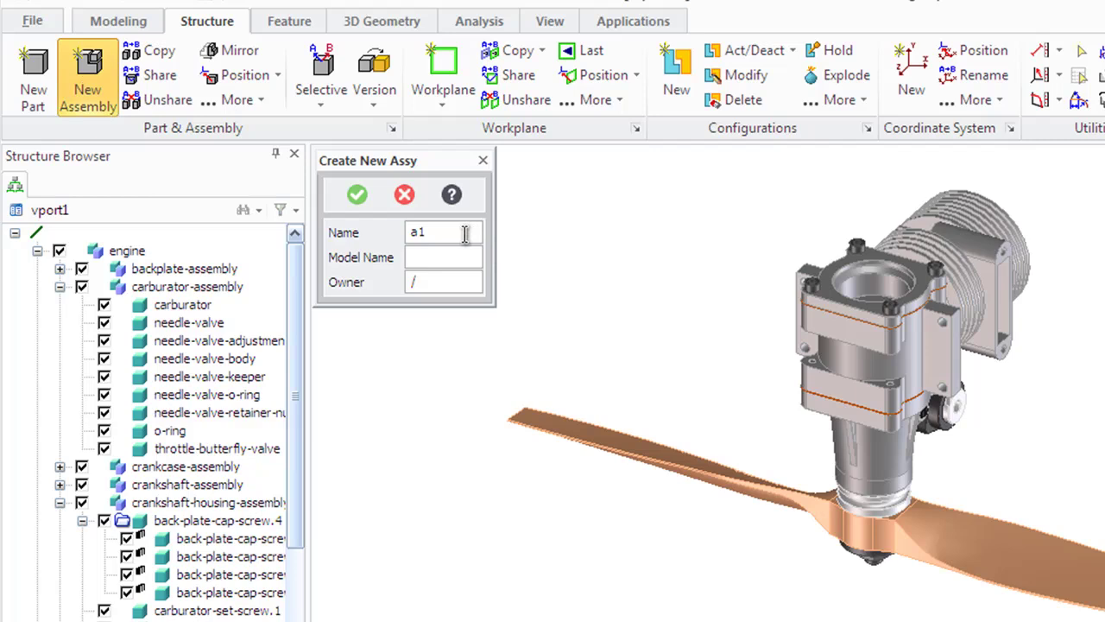
{"action": "double_click", "coordinate": [417, 232]}
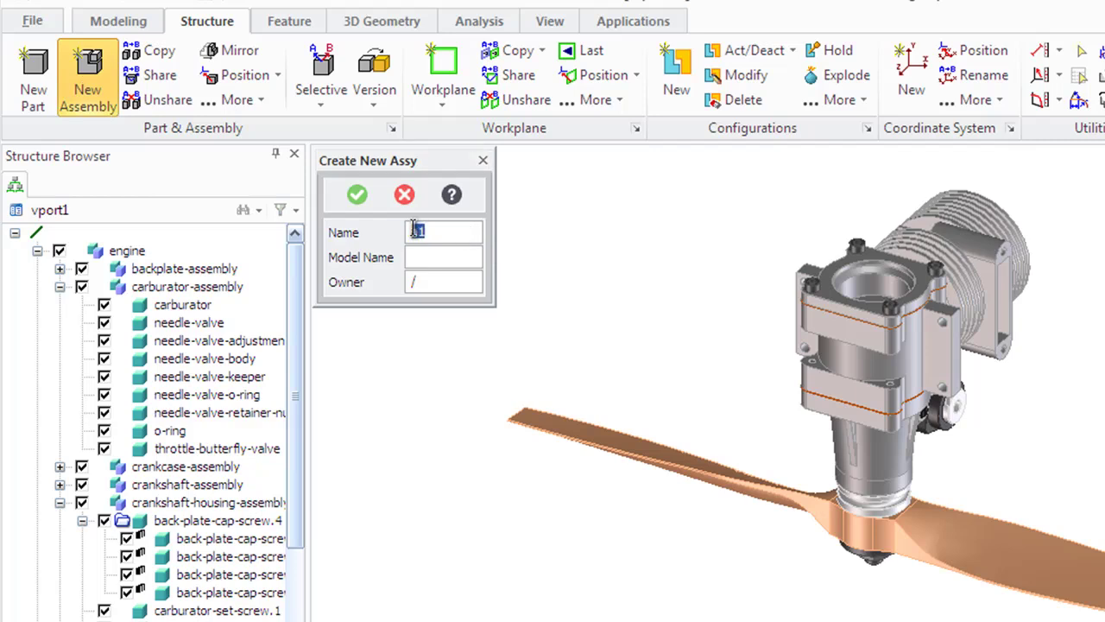
{"action": "type", "text": "ne"}
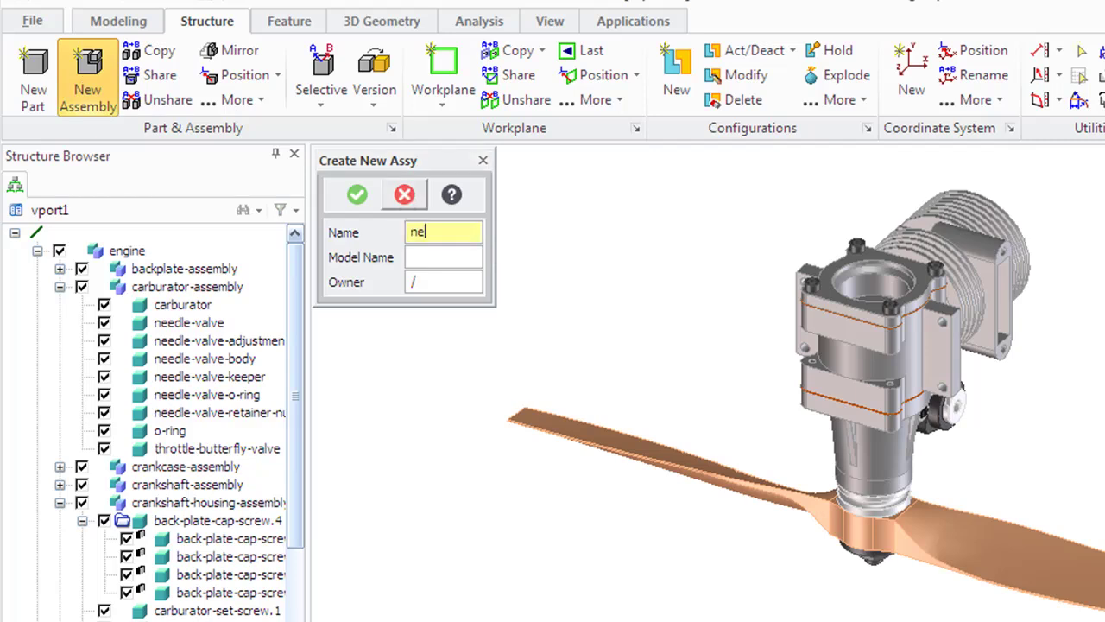
{"action": "type", "text": "w"}
{"action": "left_click", "coordinate": [344, 285]}
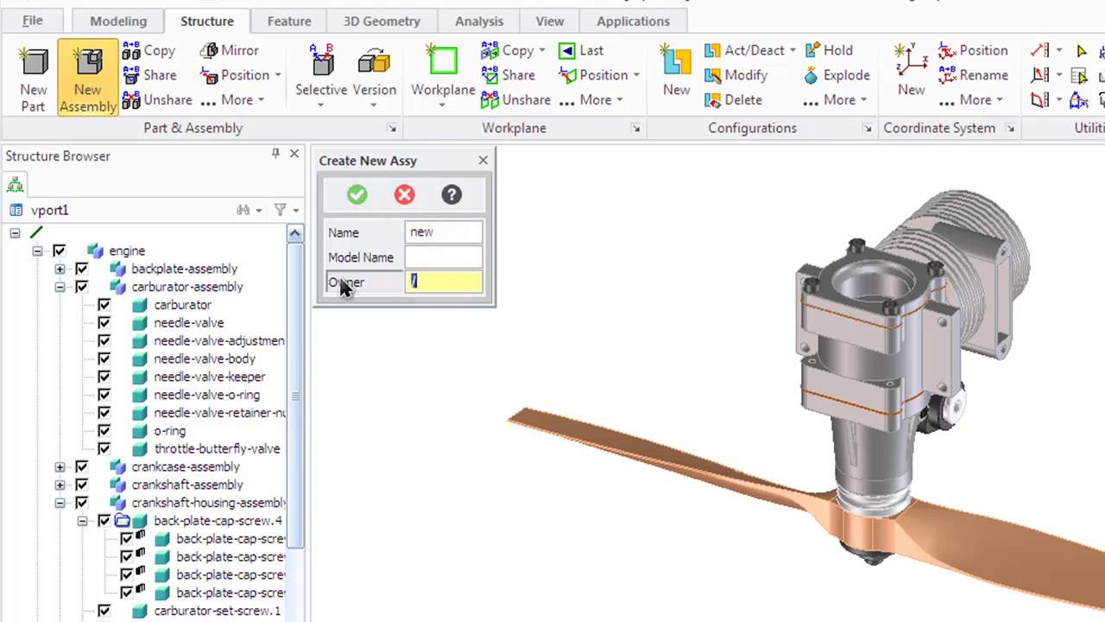
{"action": "left_click", "coordinate": [126, 251]}
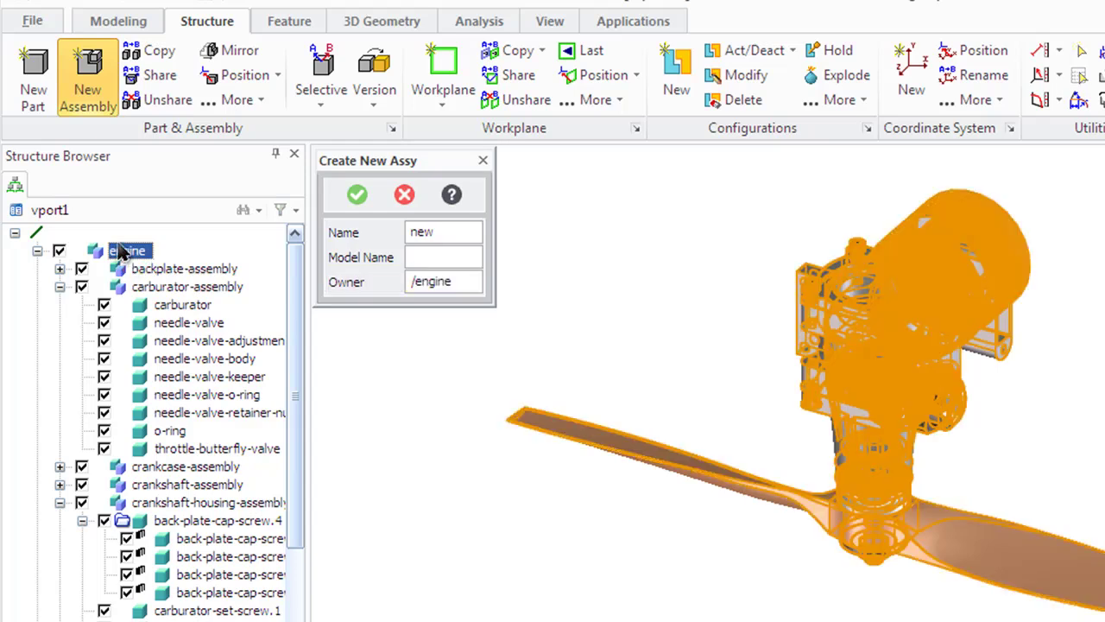
{"action": "left_click", "coordinate": [358, 193]}
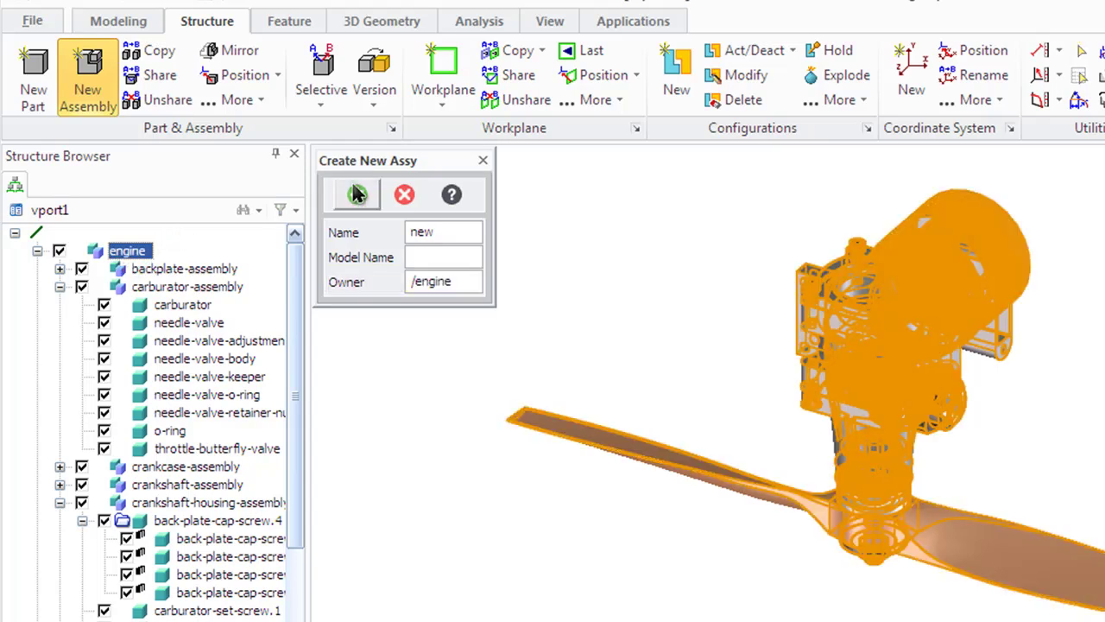
Collapse carburator-assembly and crankshaft-housing-assembly, then select the new assembly
{"action": "left_click", "coordinate": [59, 286]}
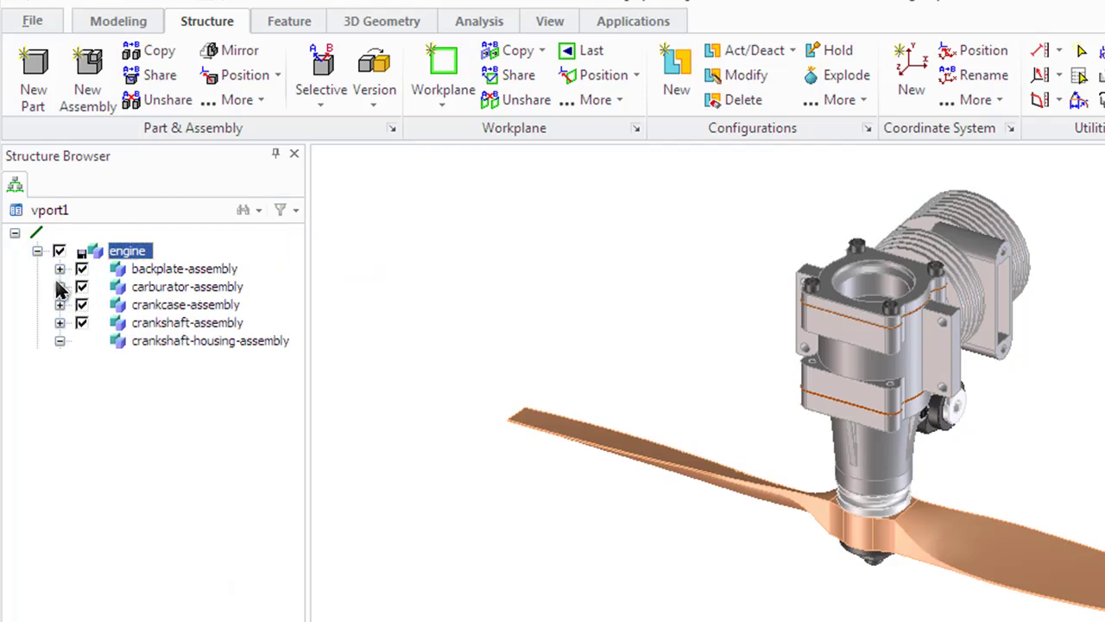
{"action": "left_click", "coordinate": [59, 341]}
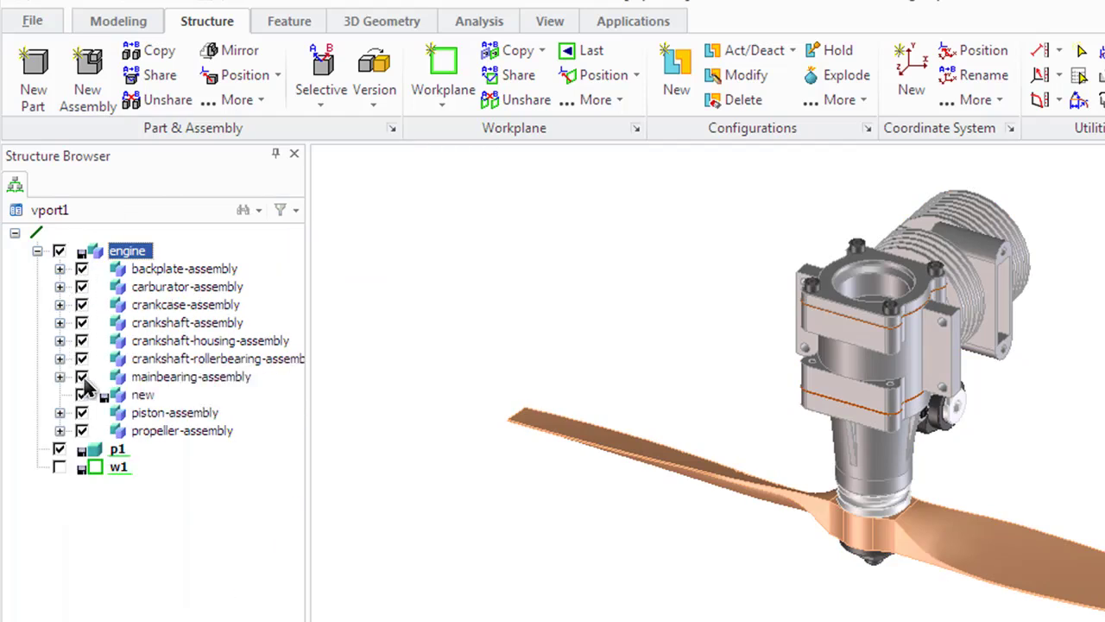
{"action": "left_click", "coordinate": [145, 395]}
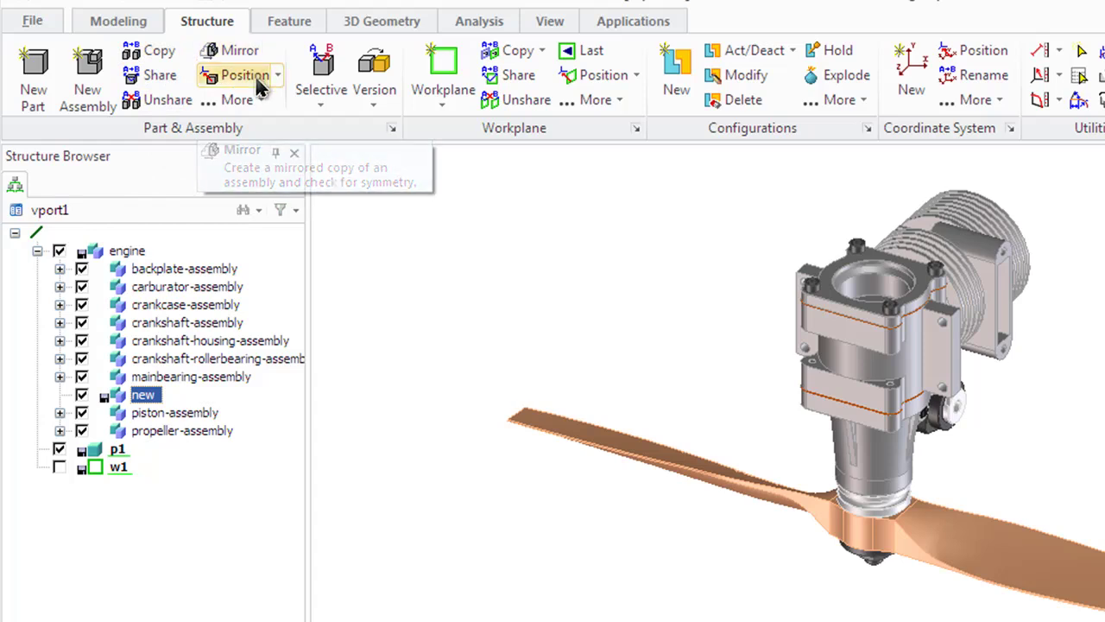
Browse the More and Selective dropdown lists without choosing a command
{"action": "left_click", "coordinate": [260, 99]}
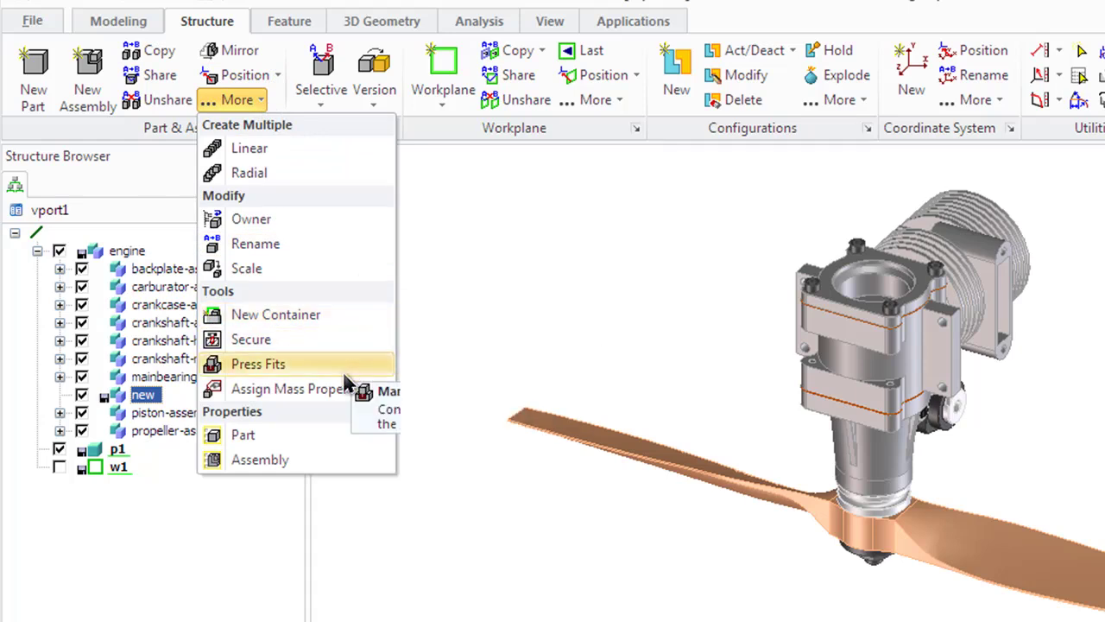
{"action": "left_click", "coordinate": [319, 104]}
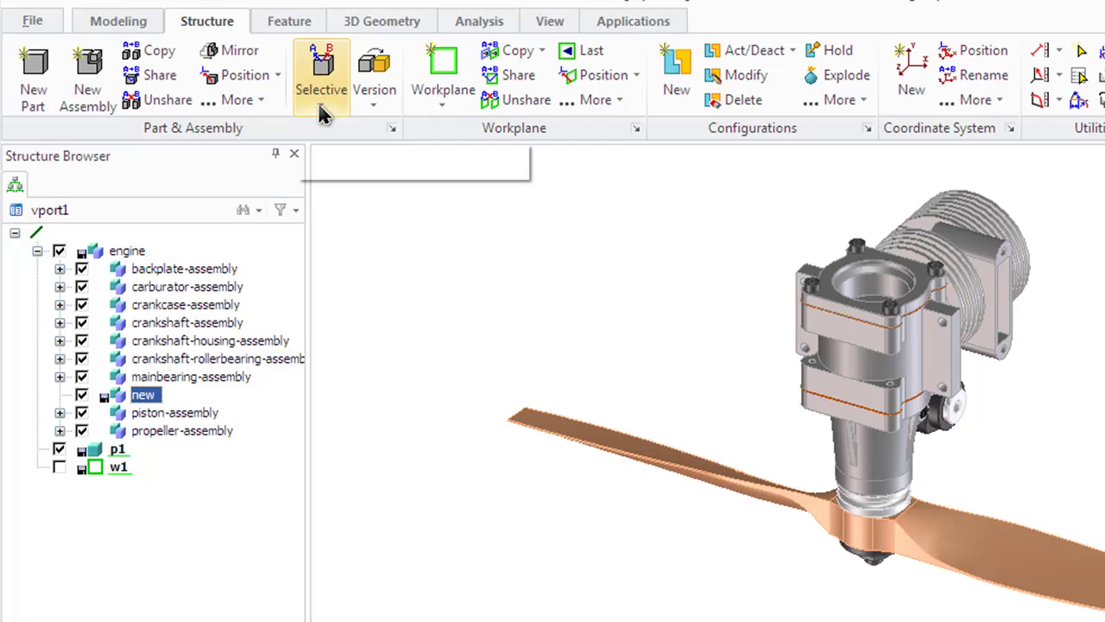
{"action": "left_click", "coordinate": [320, 106]}
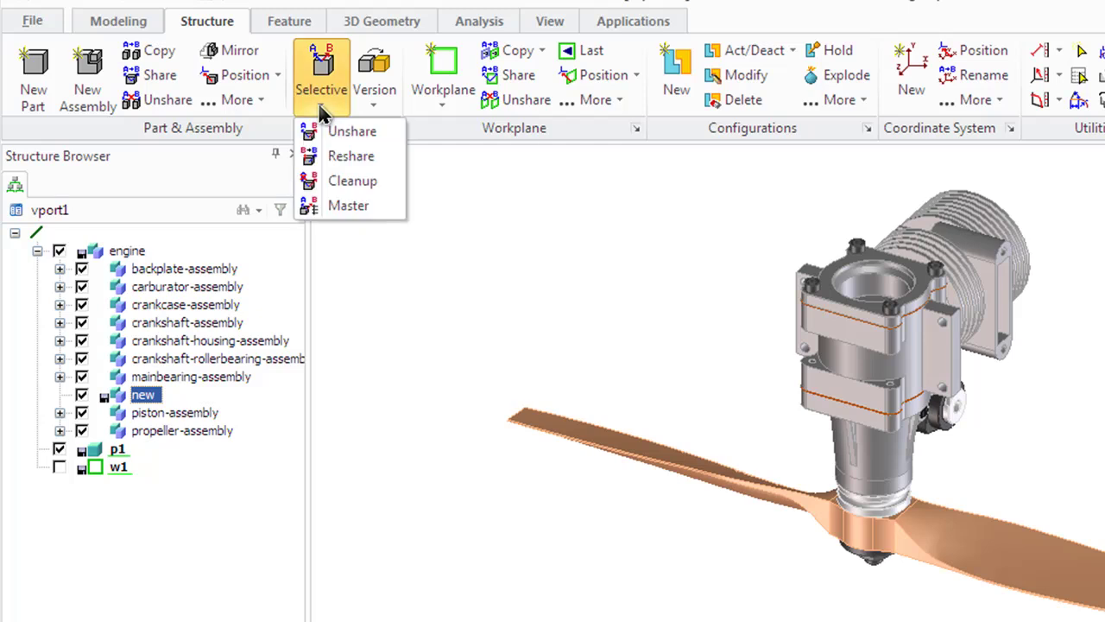
{"action": "left_click", "coordinate": [376, 101]}
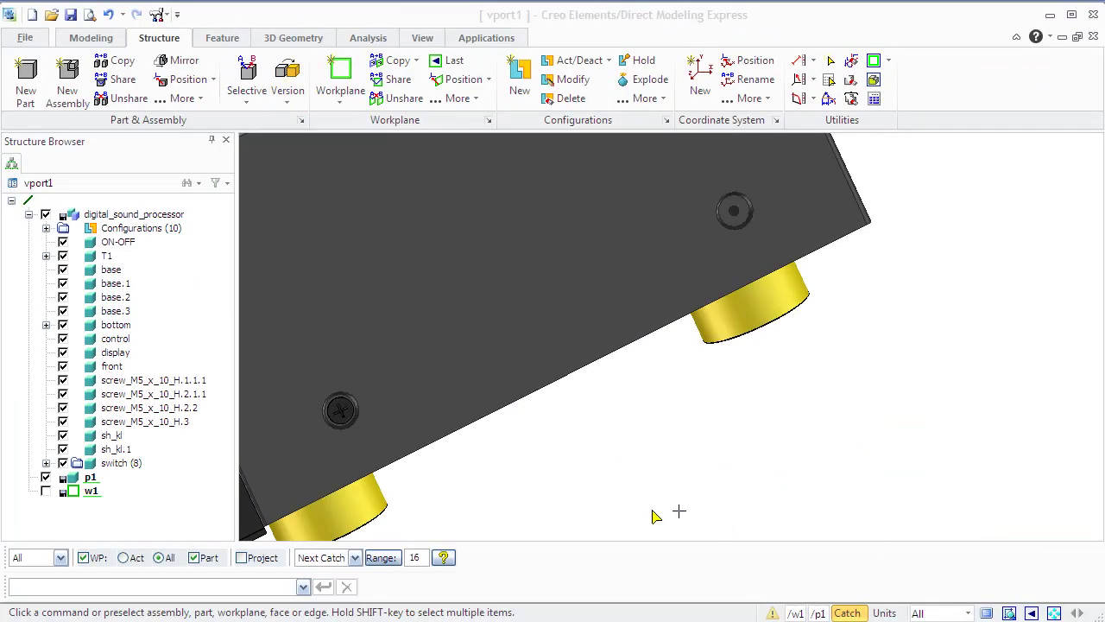
Copy the lower-left M5 screw as screw_M5_x_10_H.1.1.1.2, offset 155 into the second hole
{"action": "left_click", "coordinate": [122, 63]}
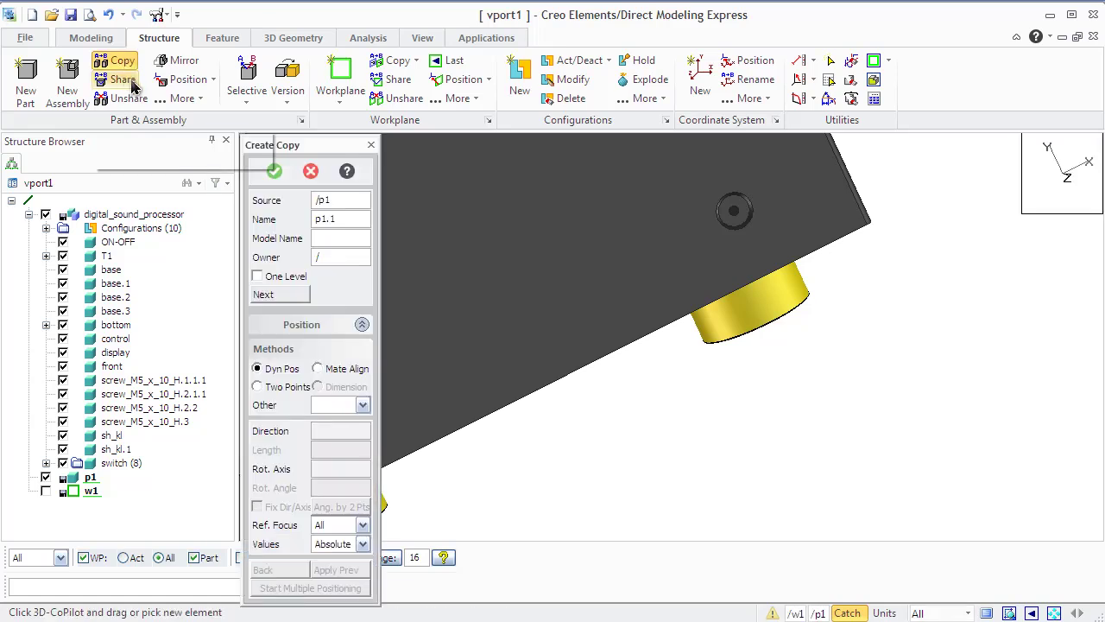
{"action": "left_click_drag", "start_coordinate": [316, 145], "coordinate": [966, 156]}
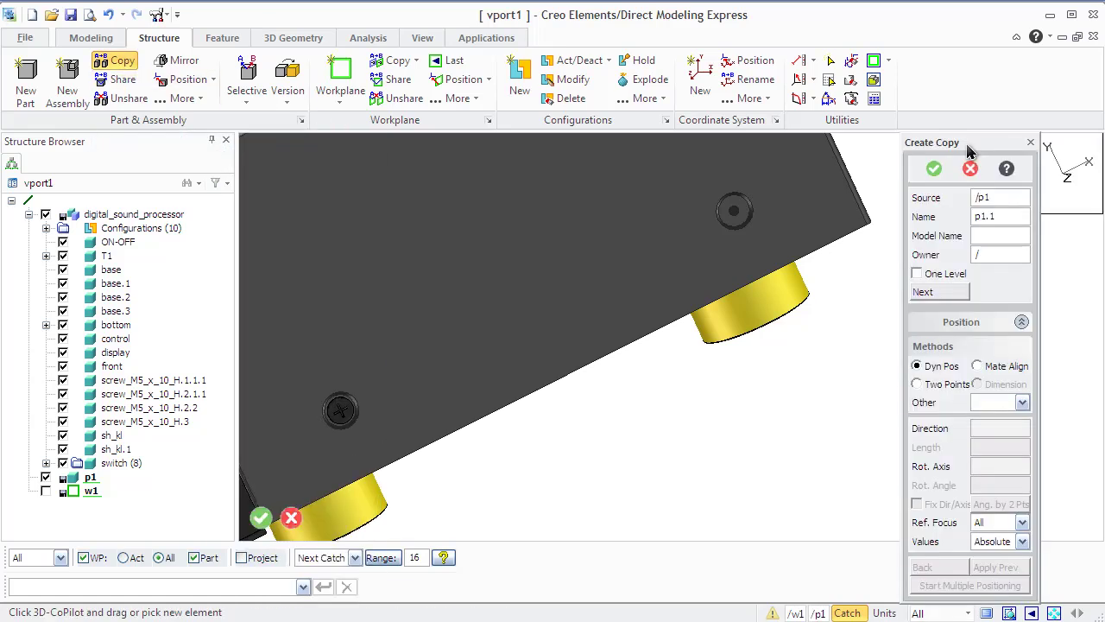
{"action": "left_click", "coordinate": [925, 198]}
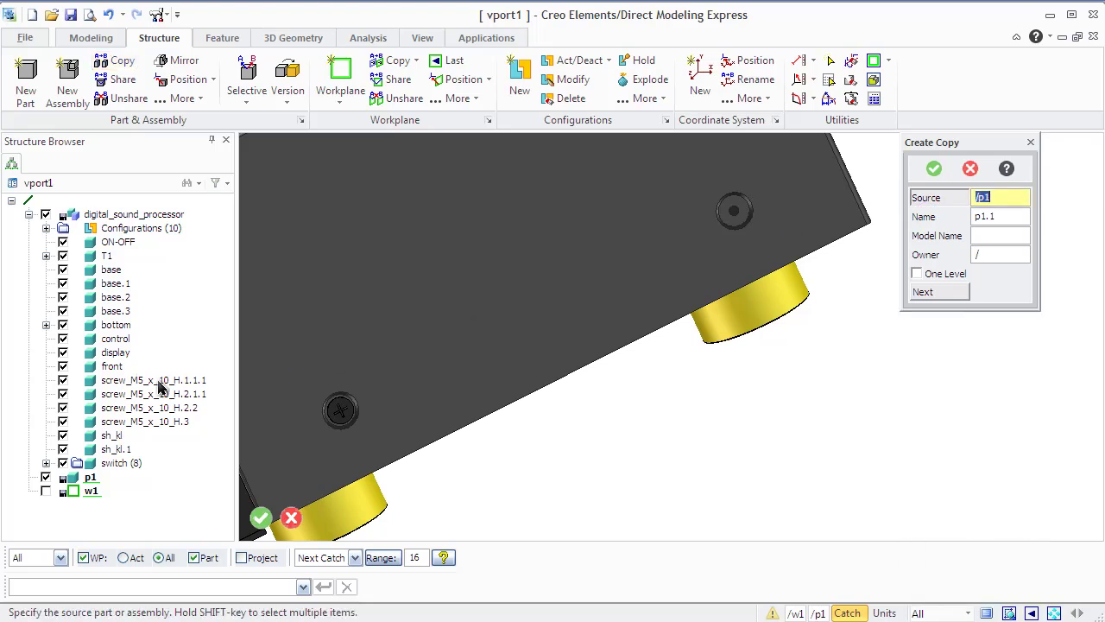
{"action": "left_click", "coordinate": [336, 412]}
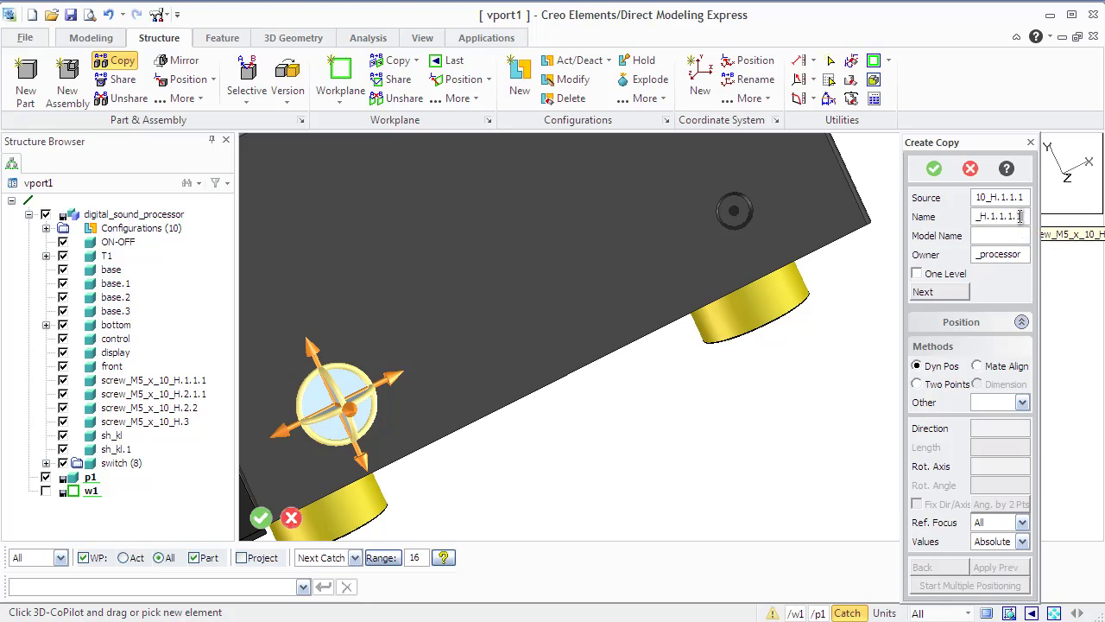
{"action": "left_click", "coordinate": [1018, 216]}
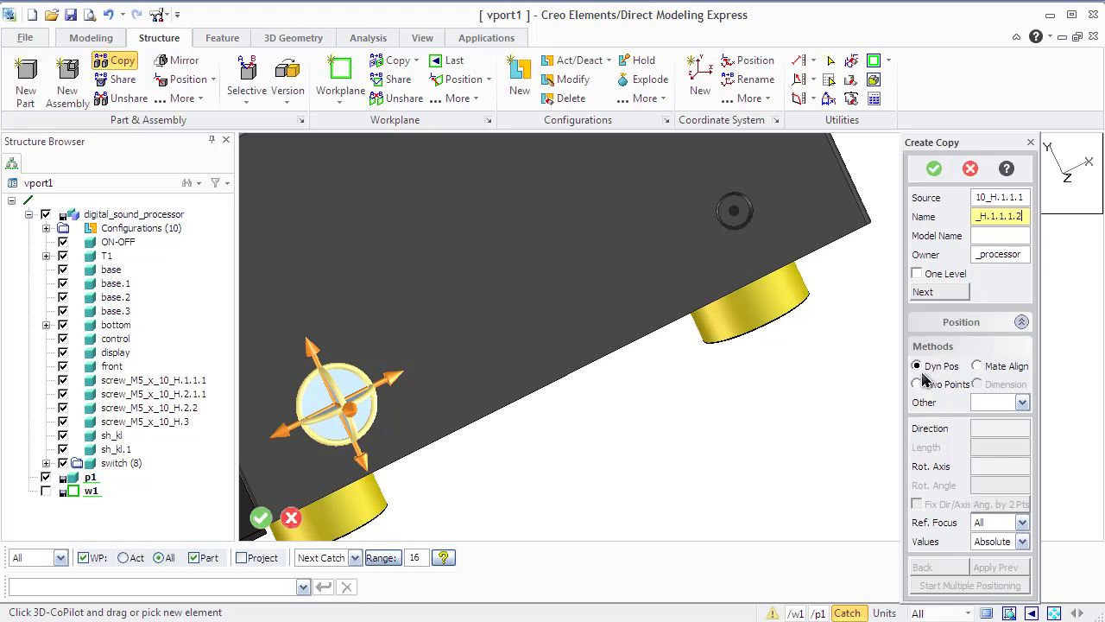
{"action": "scroll", "coordinate": [458, 319], "scroll_direction": "down", "scroll_amount": 2}
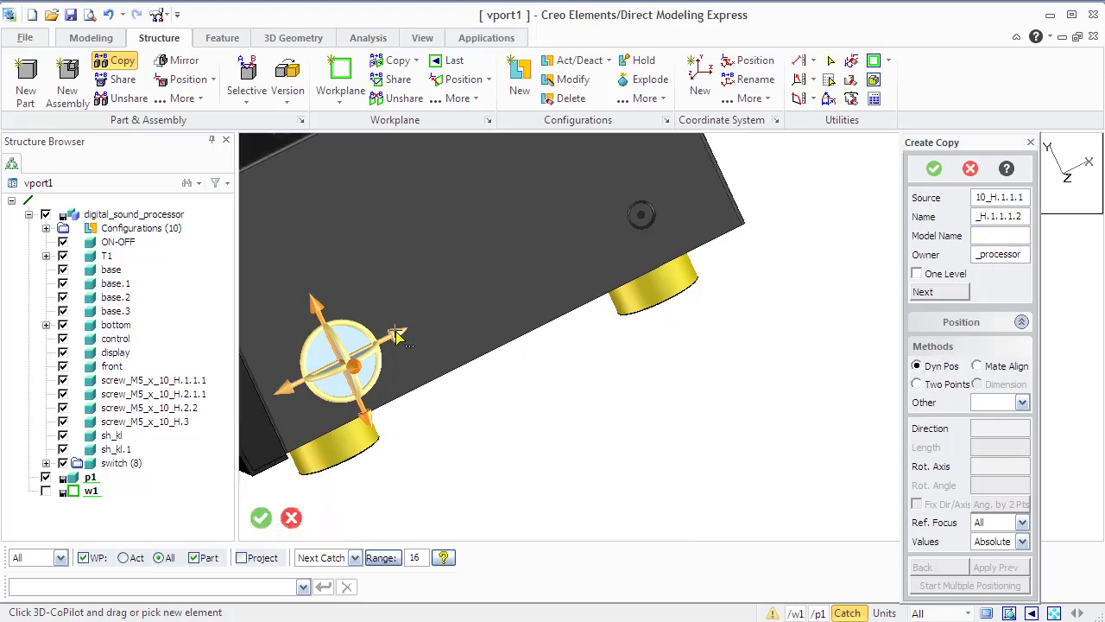
{"action": "left_click_drag", "start_coordinate": [669, 263], "coordinate": [704, 212]}
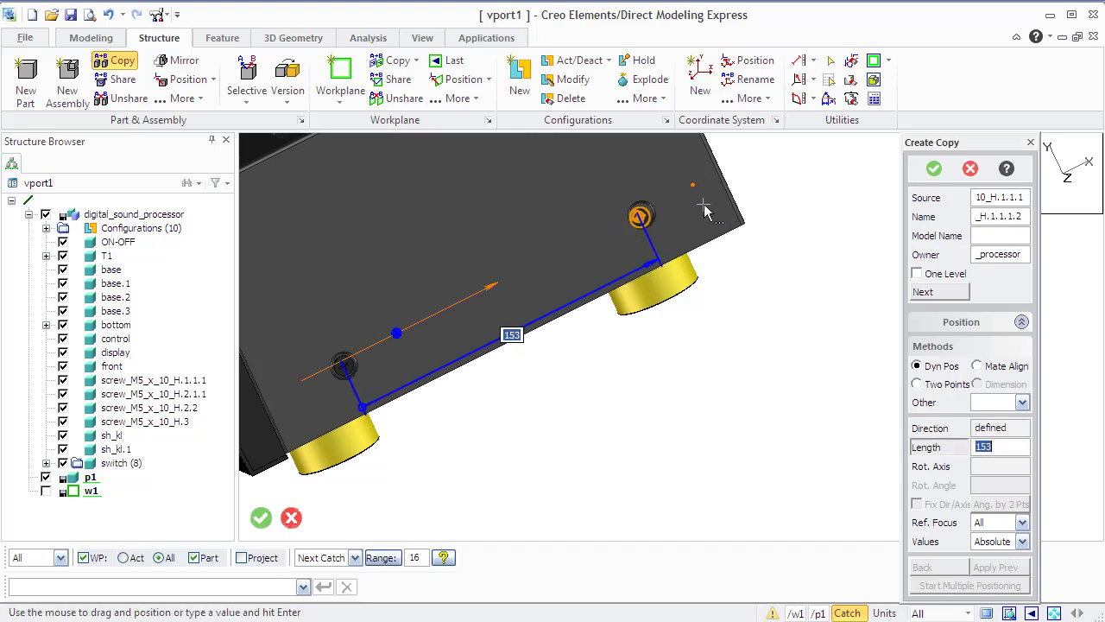
{"action": "key", "text": "Return"}
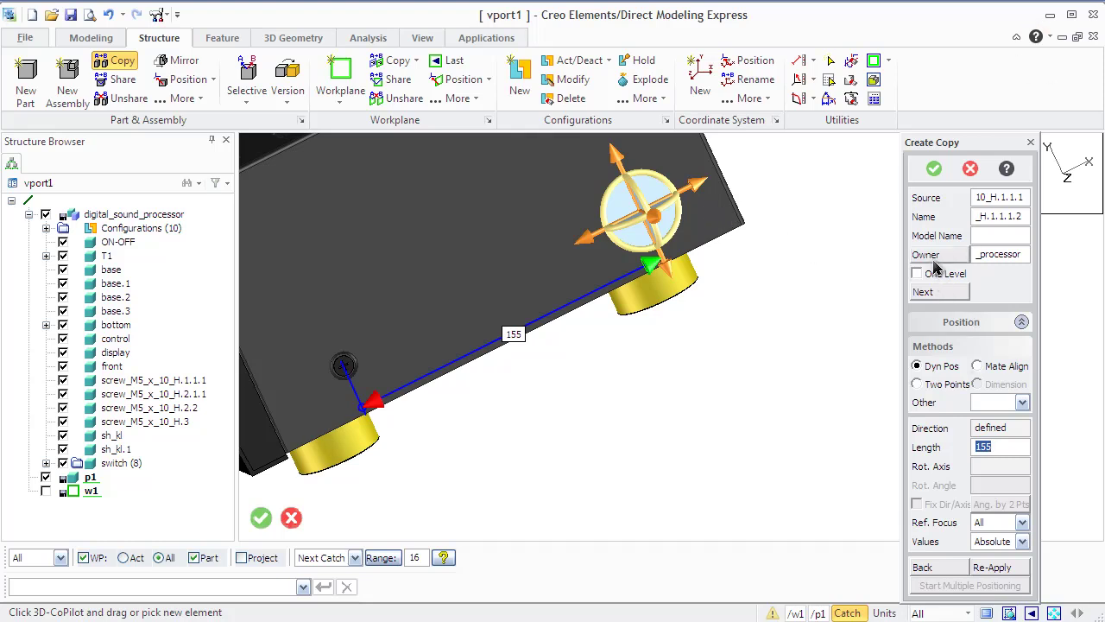
{"action": "left_click", "coordinate": [934, 171]}
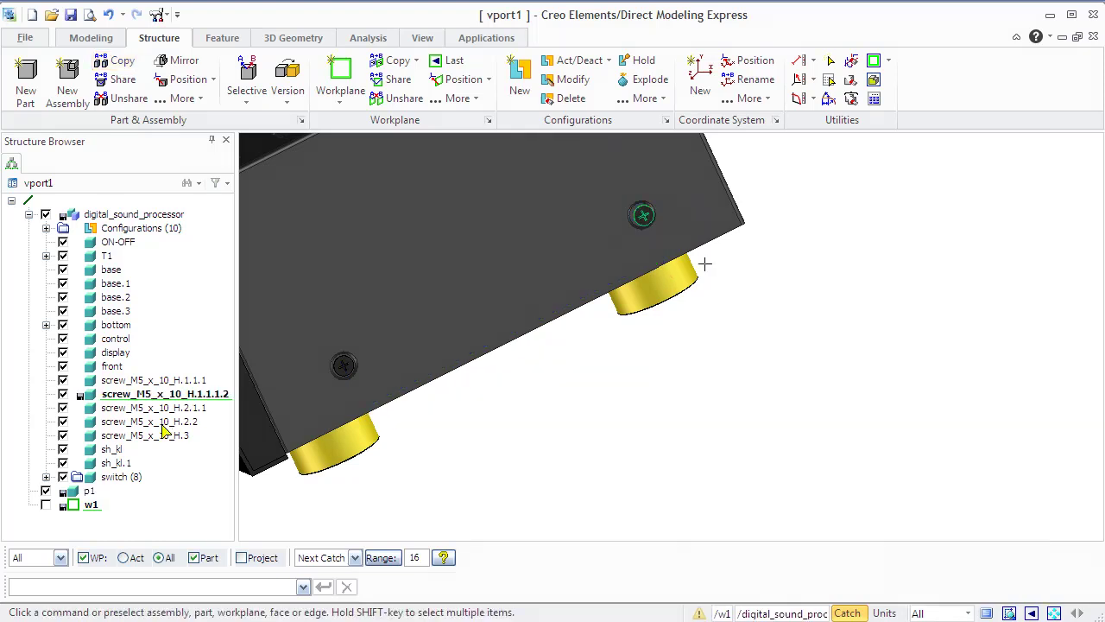
Share the switch part twice, adding switch.1 and switch.2 to the assembly
{"action": "middle_click_drag", "start_coordinate": [596, 404], "coordinate": [562, 400]}
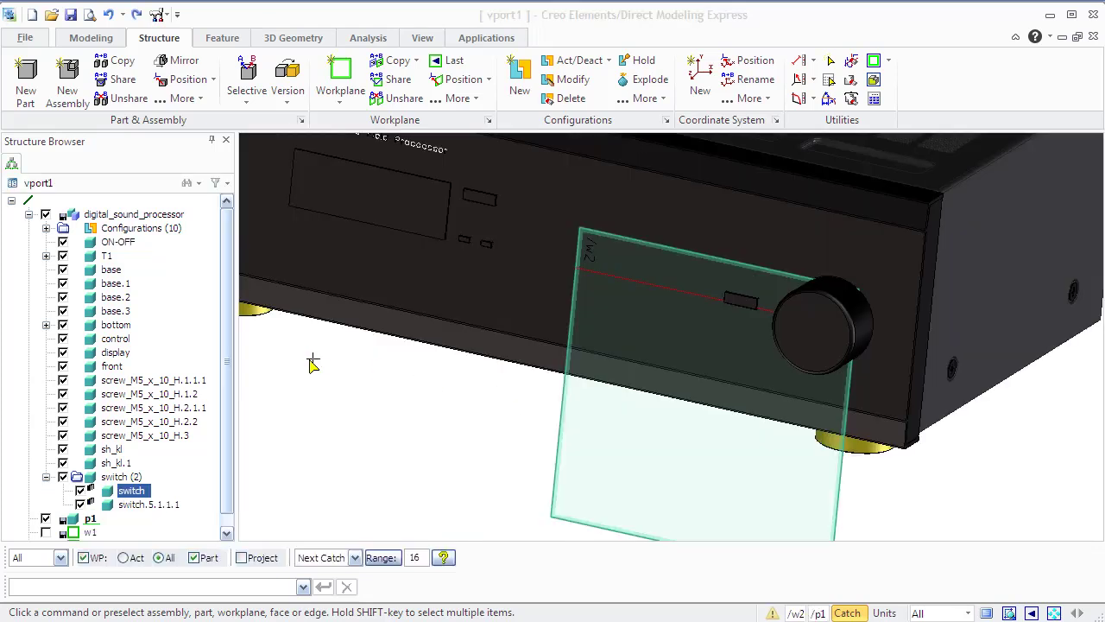
{"action": "left_click", "coordinate": [121, 81]}
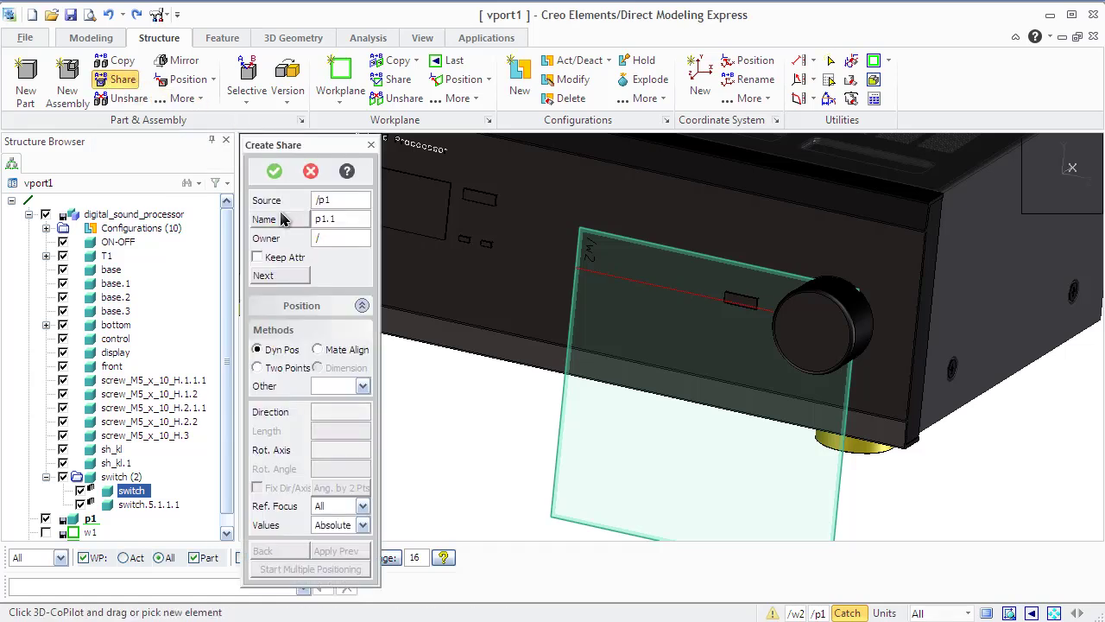
{"action": "left_click", "coordinate": [285, 207]}
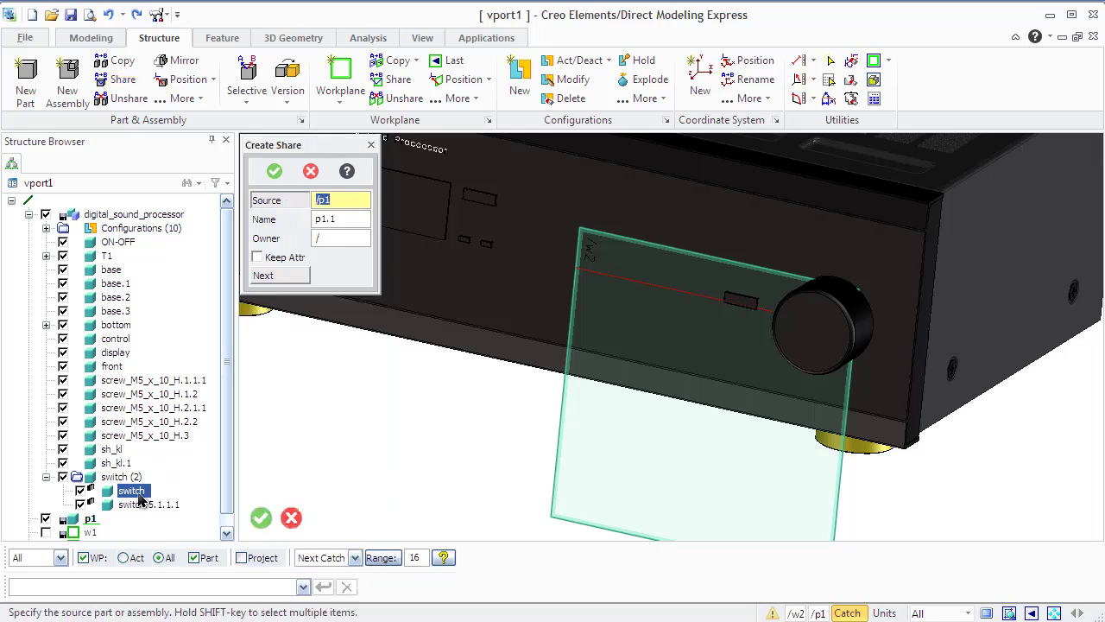
{"action": "left_click", "coordinate": [134, 491]}
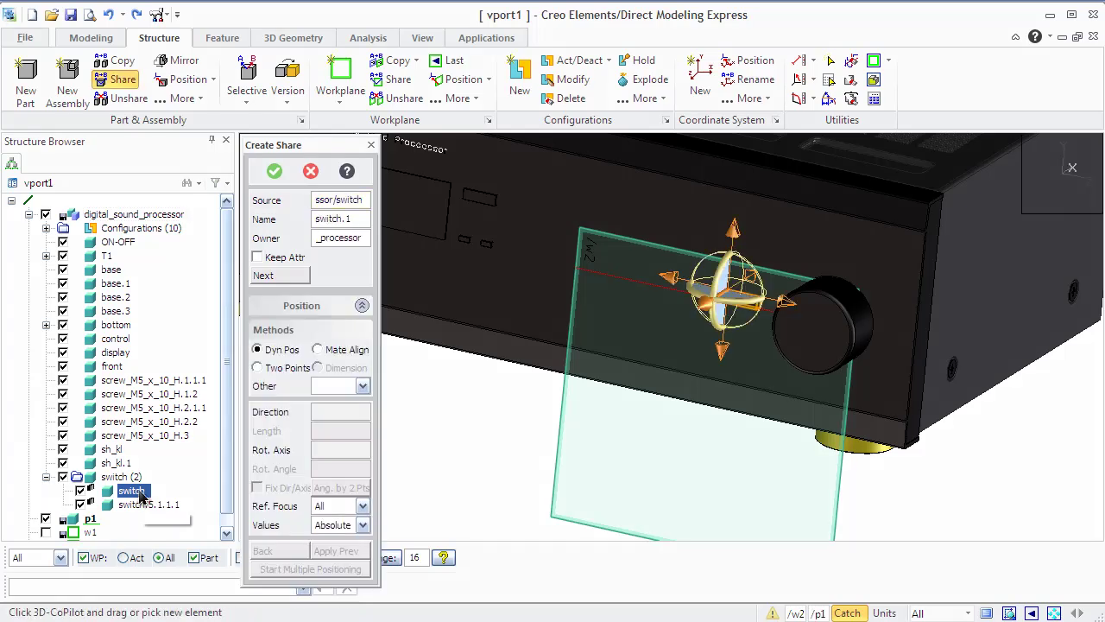
{"action": "left_click", "coordinate": [287, 280]}
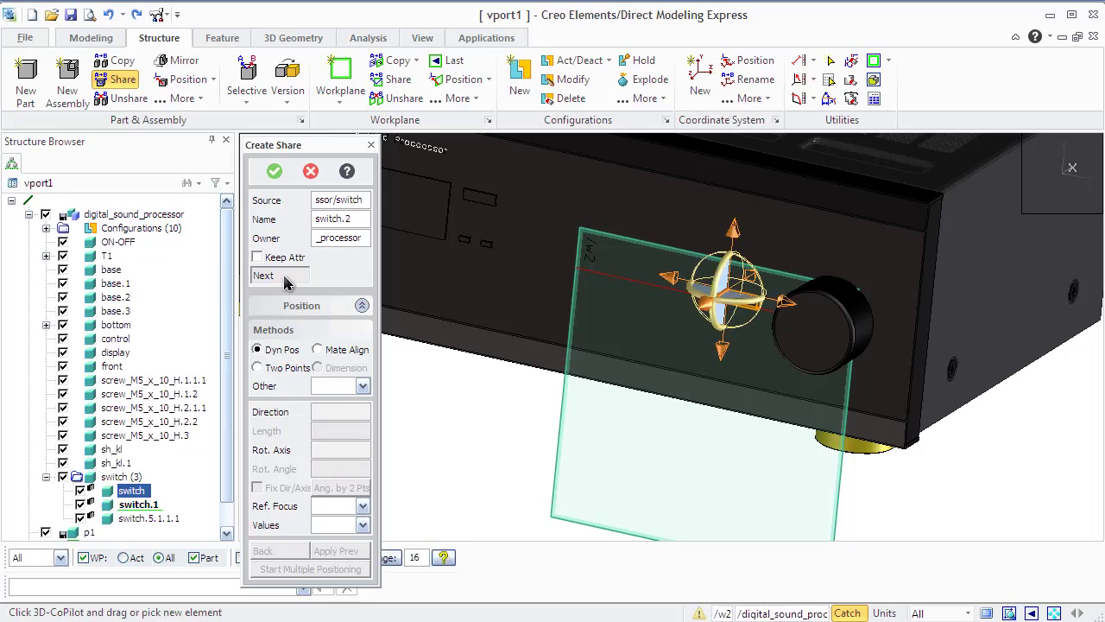
{"action": "left_click", "coordinate": [286, 280]}
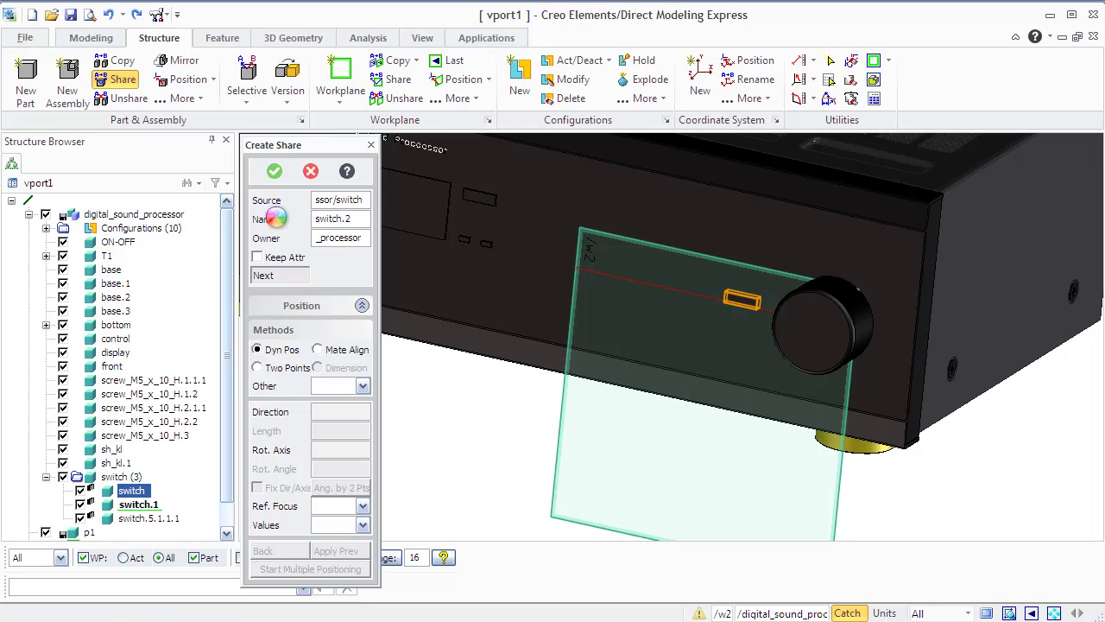
{"action": "left_click", "coordinate": [277, 172]}
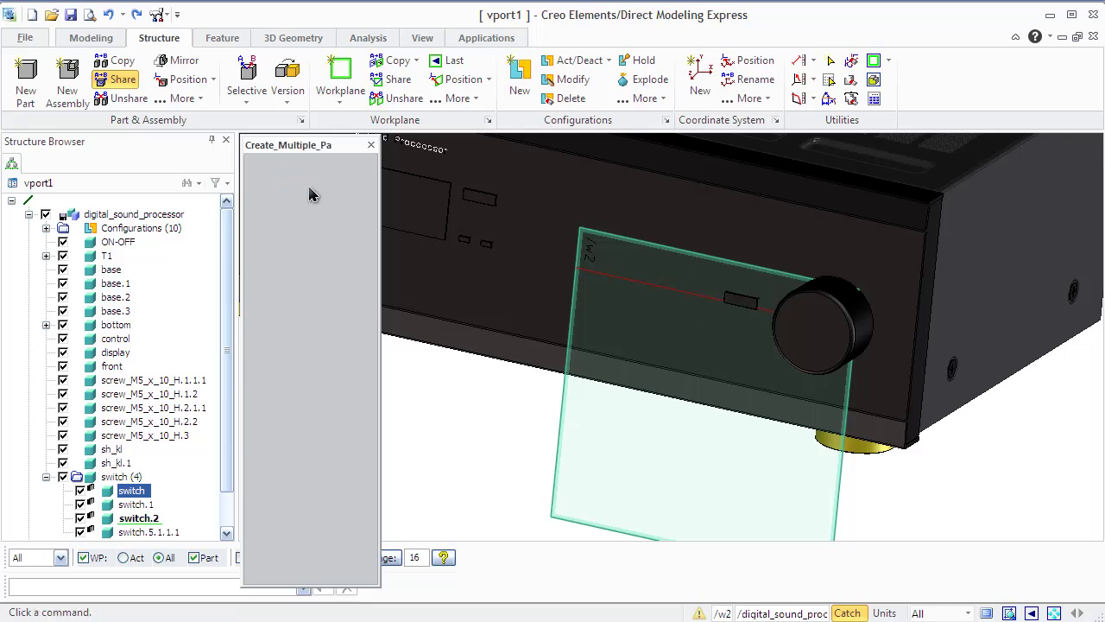
Move one front-panel switch 50 to the left
{"action": "left_click", "coordinate": [739, 309]}
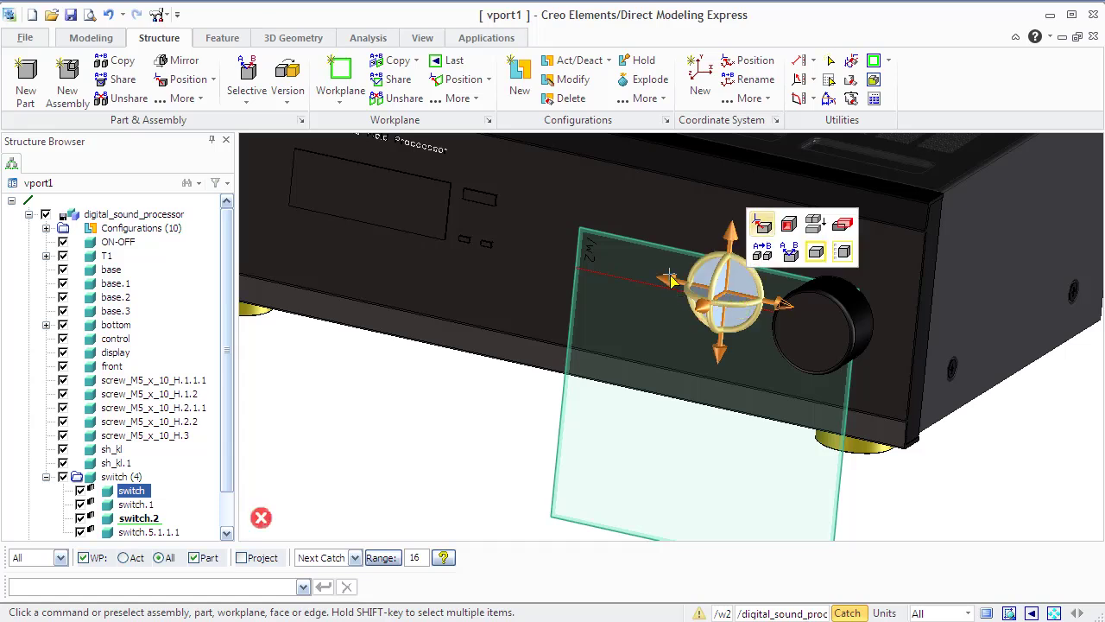
{"action": "left_click_drag", "start_coordinate": [665, 278], "coordinate": [557, 356]}
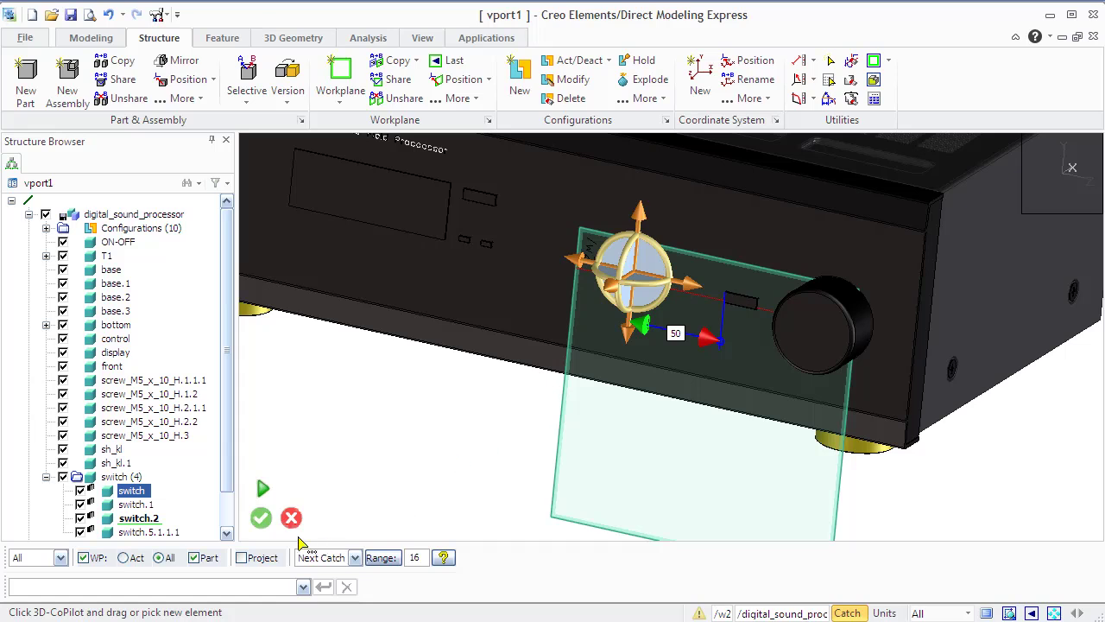
{"action": "left_click", "coordinate": [262, 518]}
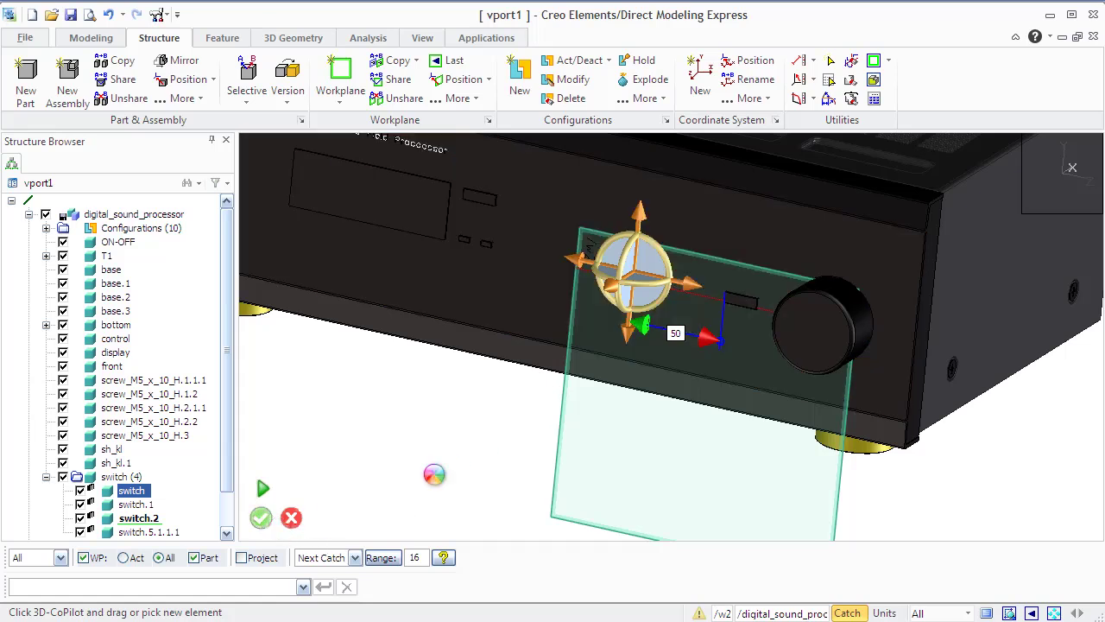
Move the switch beside the knob 27 downward, below the other two
{"action": "left_click", "coordinate": [733, 299]}
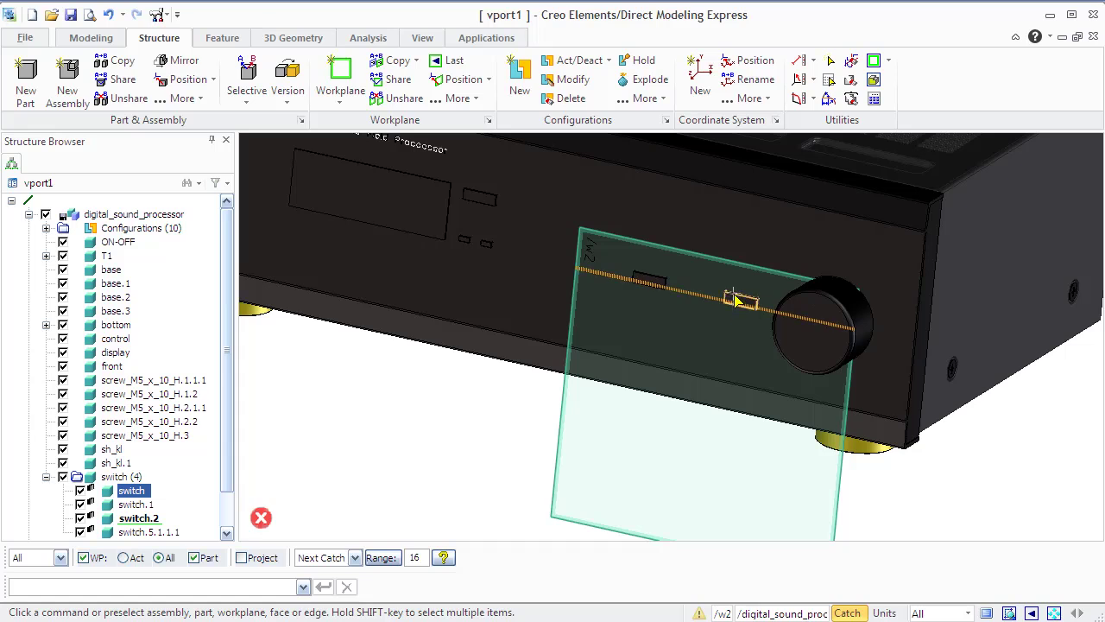
{"action": "left_click", "coordinate": [735, 299]}
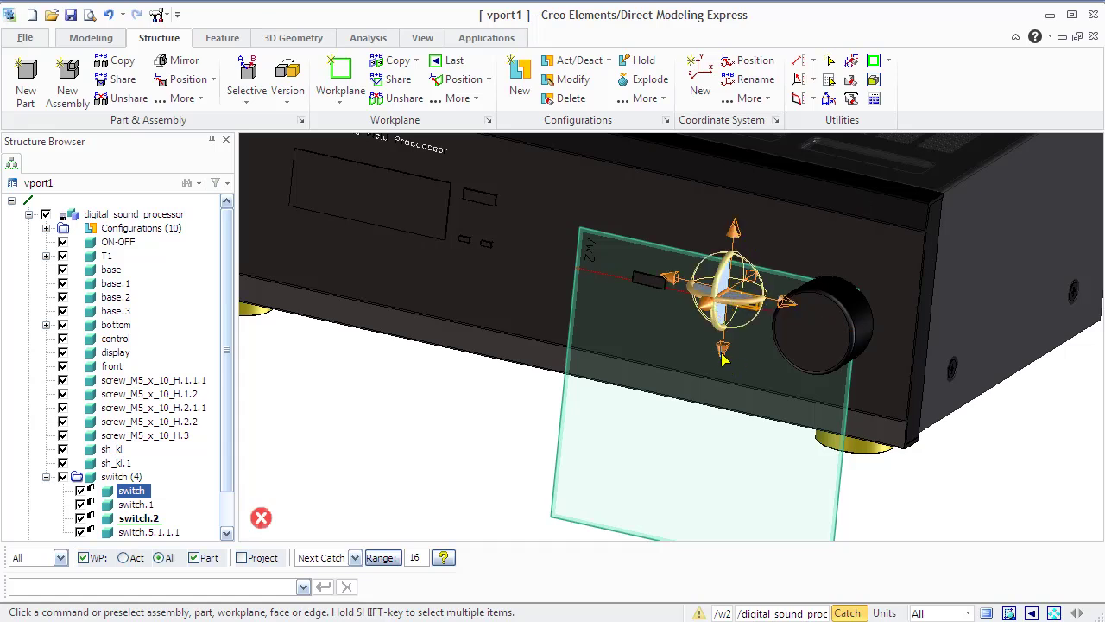
{"action": "left_click_drag", "start_coordinate": [723, 356], "coordinate": [622, 313]}
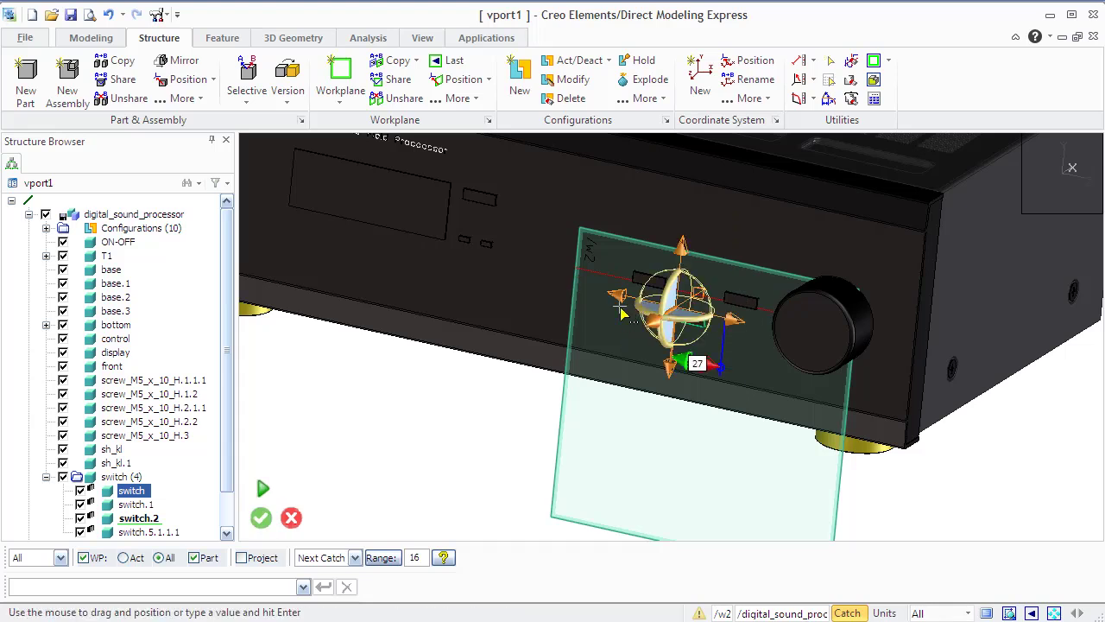
{"action": "left_click", "coordinate": [268, 517]}
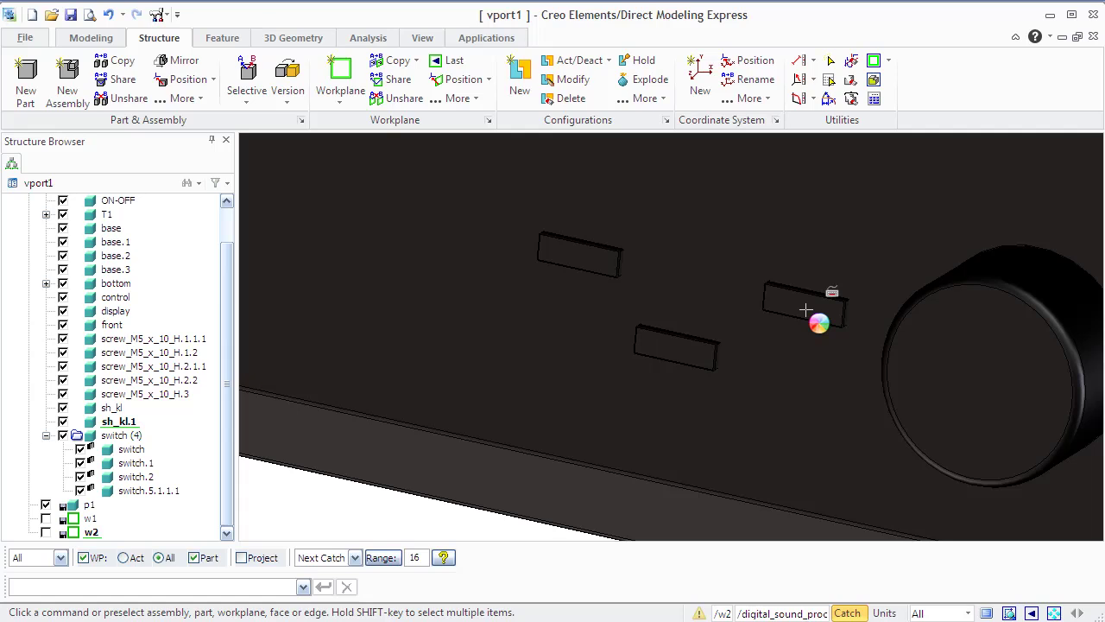
Select all three switches and pull them outward along the panel normal from 53 to 46
{"action": "left_click", "coordinate": [811, 314]}
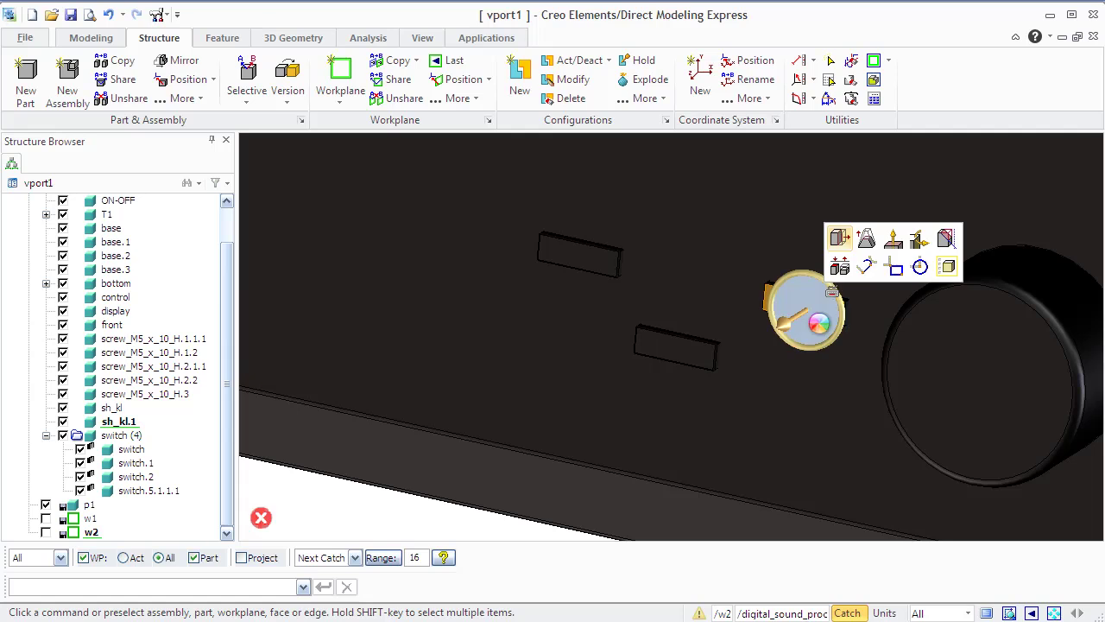
{"action": "left_click", "coordinate": [794, 355]}
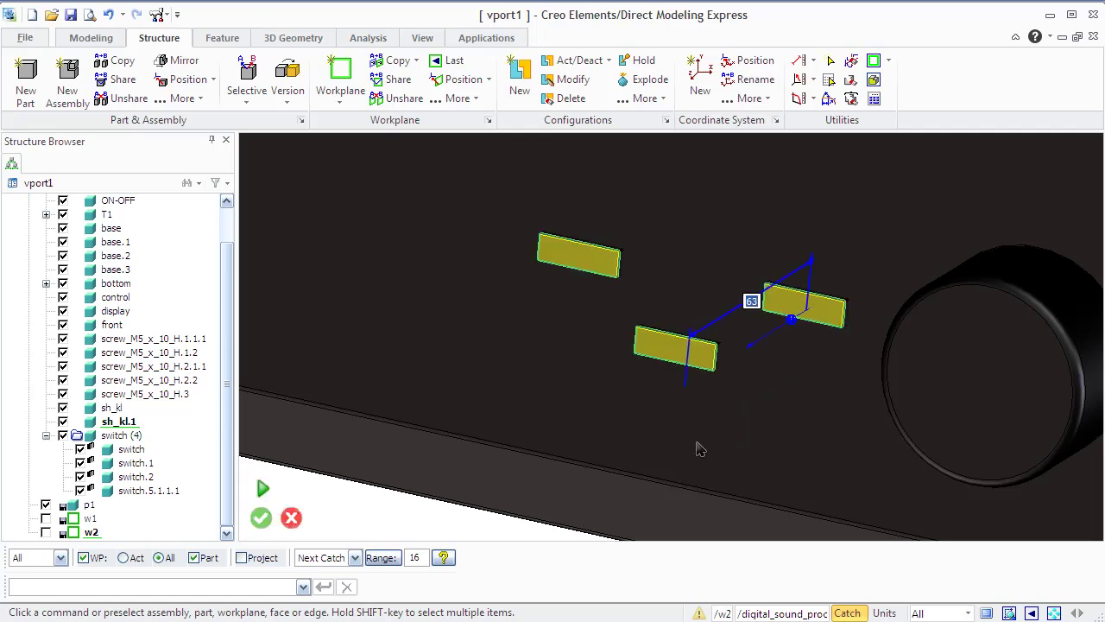
{"action": "left_click_drag", "start_coordinate": [700, 449], "coordinate": [765, 320]}
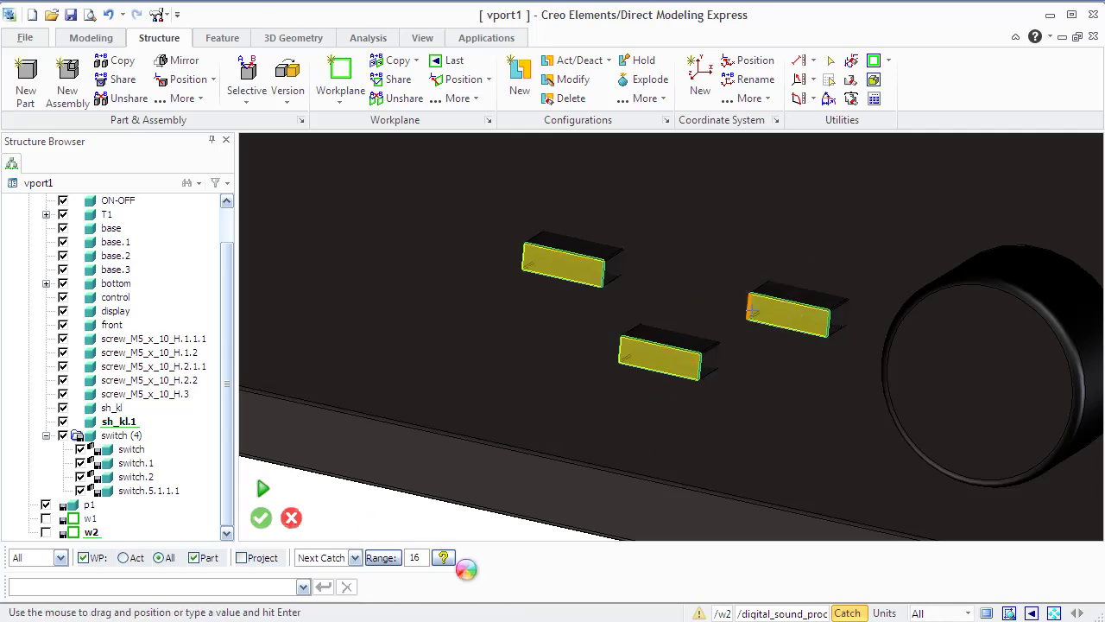
{"action": "left_click", "coordinate": [262, 521]}
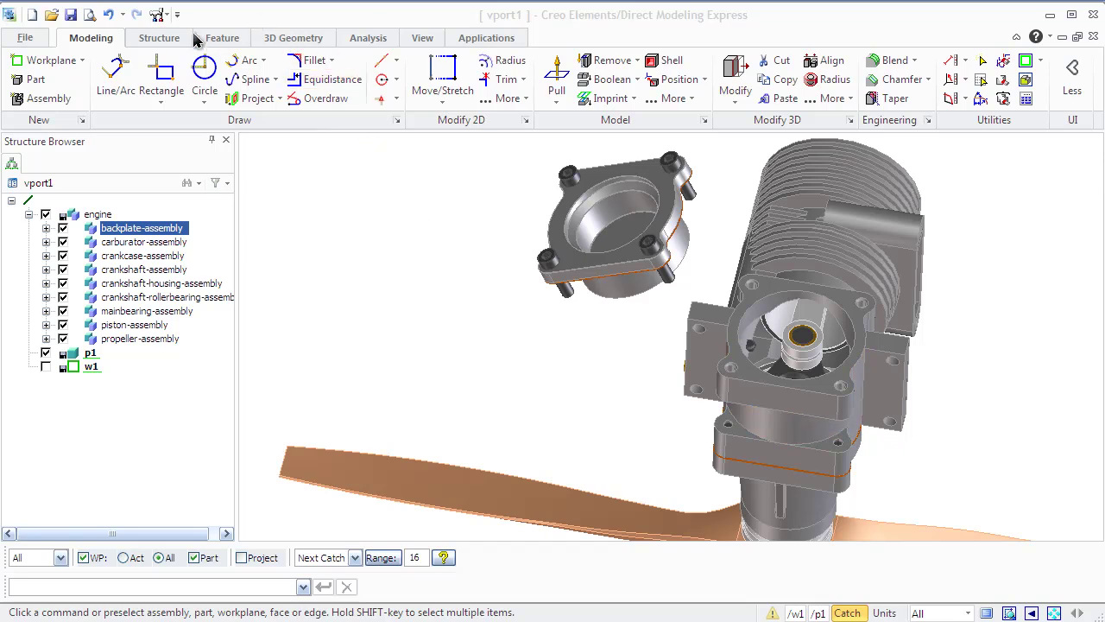
Choose Dynamic from the Position dropdown on the Structure tab
{"action": "left_click", "coordinate": [190, 39]}
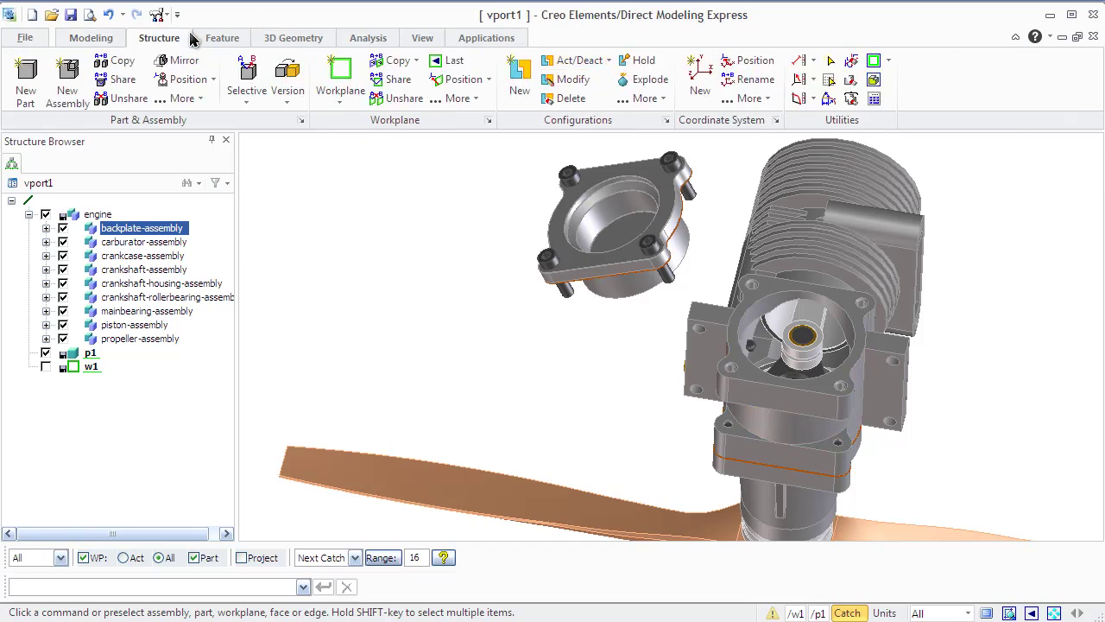
{"action": "left_click", "coordinate": [214, 79]}
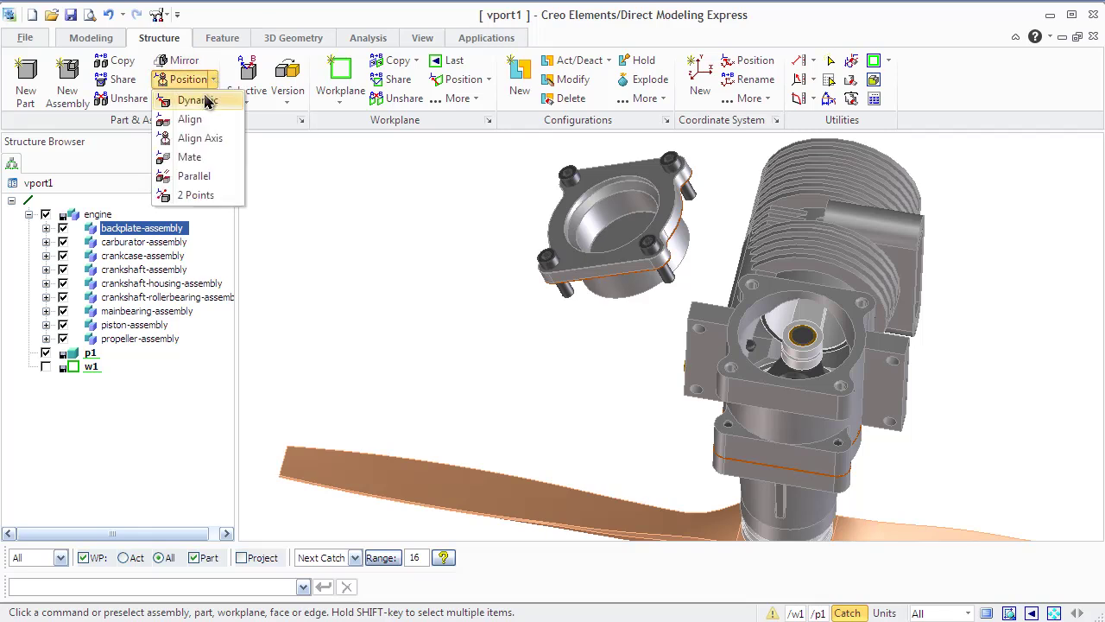
{"action": "left_click", "coordinate": [206, 101]}
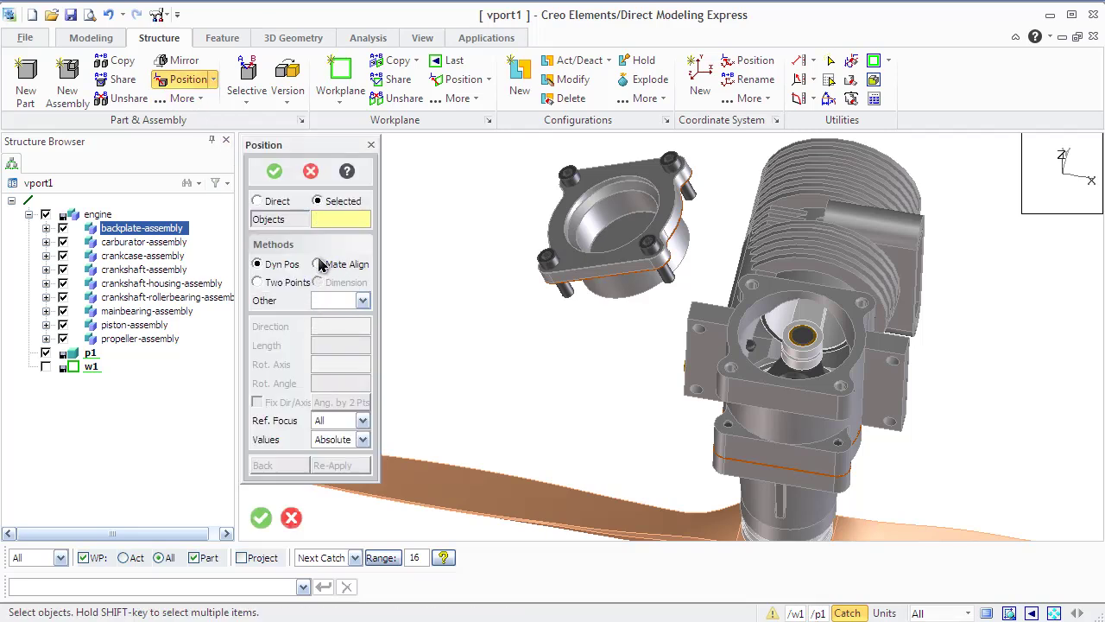
Try the Two Points method and the Other list, then settle on Mate Align
{"action": "left_click", "coordinate": [318, 264]}
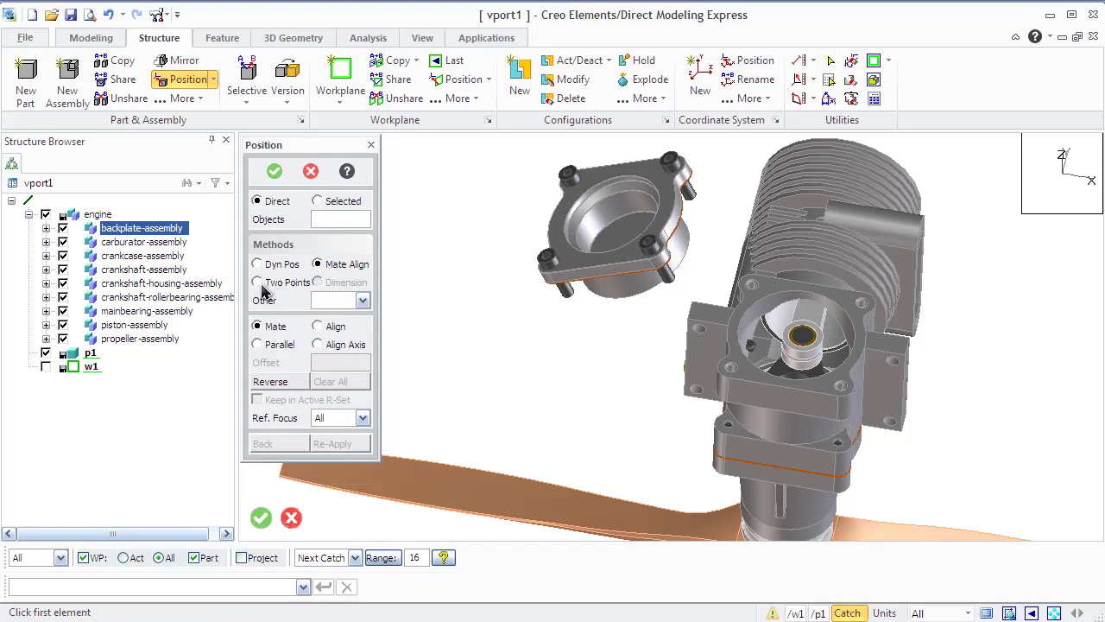
{"action": "left_click", "coordinate": [259, 285]}
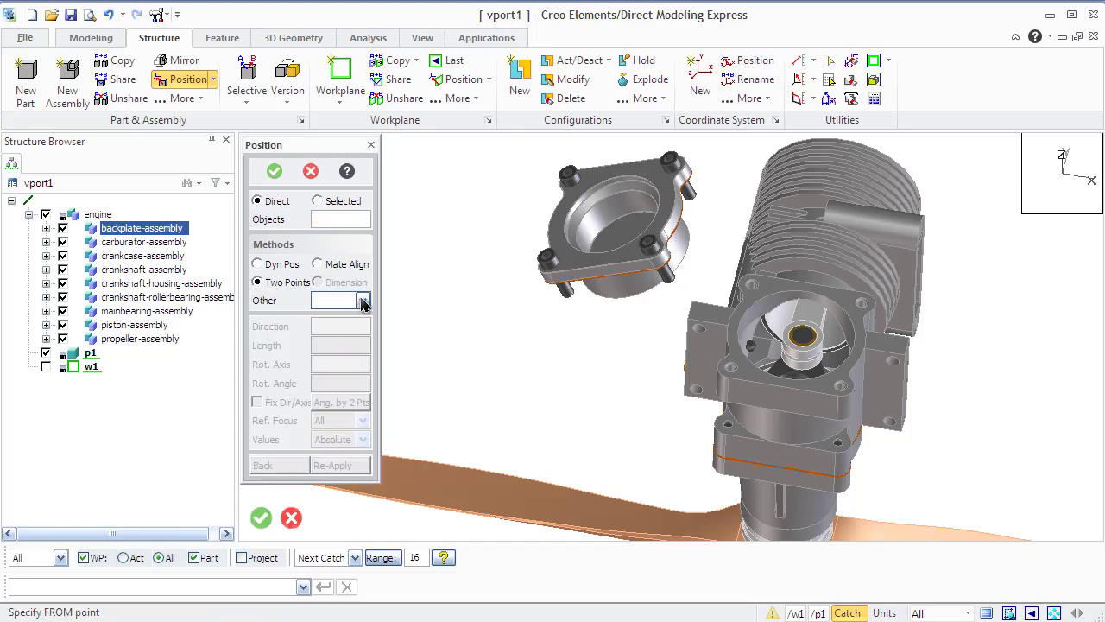
{"action": "left_click", "coordinate": [363, 302]}
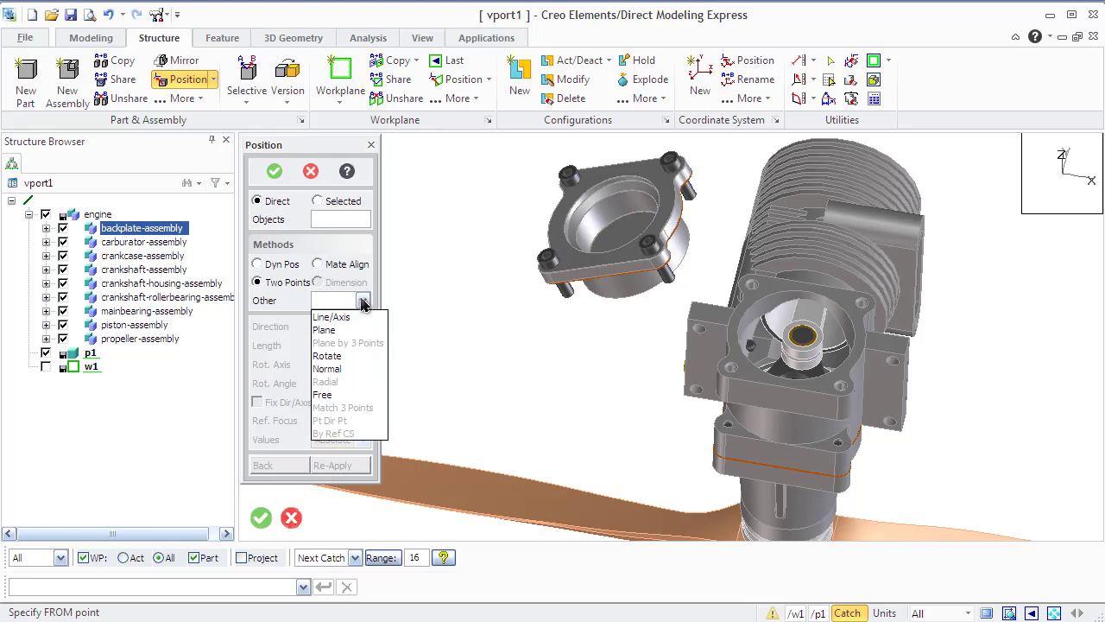
{"action": "left_click", "coordinate": [363, 302]}
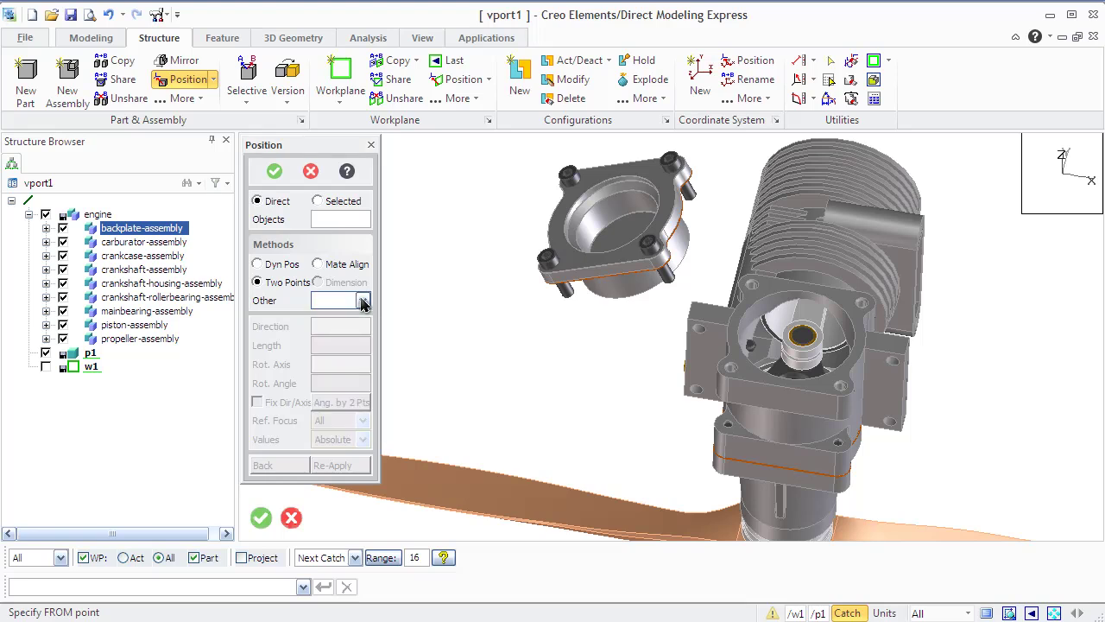
{"action": "left_click", "coordinate": [318, 264]}
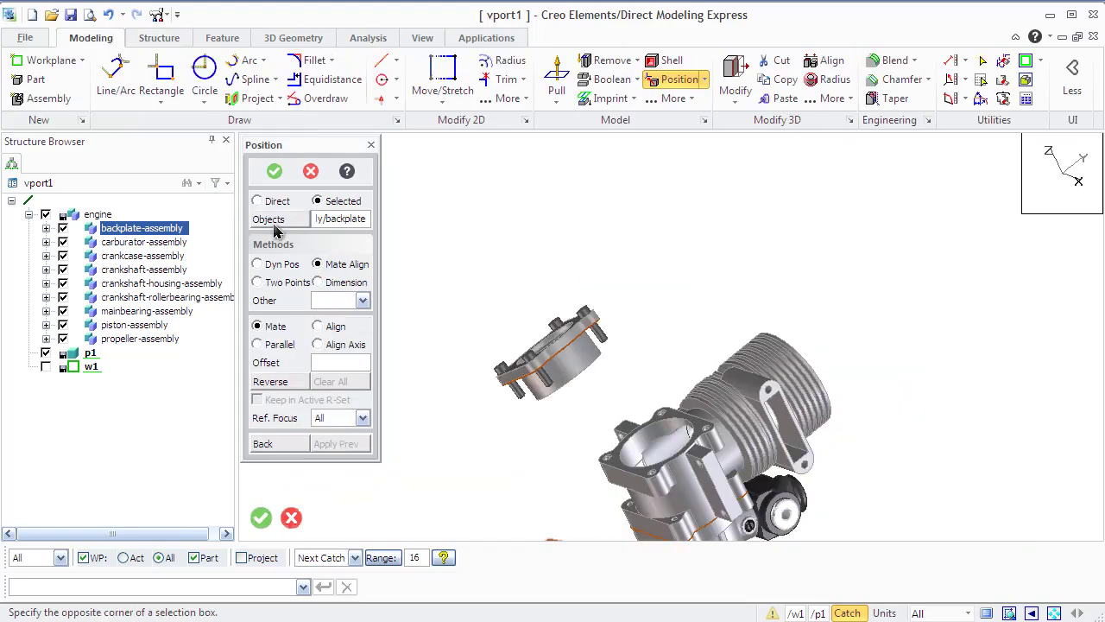
Select backplate-assembly and constrain its flange parallel to the crankcase mounting face
{"action": "left_click", "coordinate": [273, 221]}
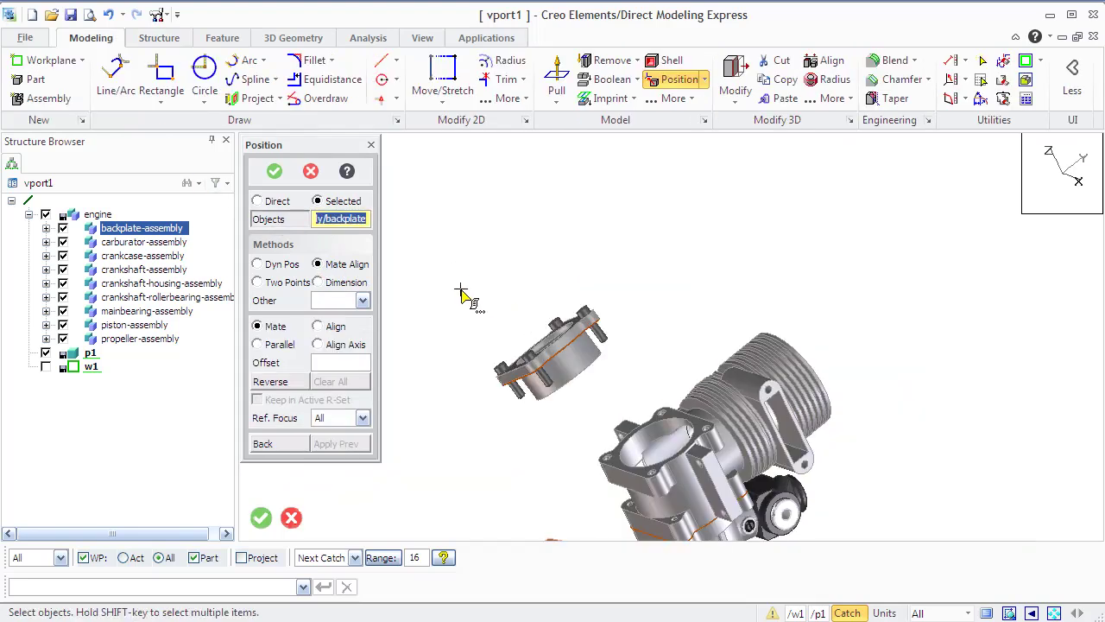
{"action": "left_click", "coordinate": [627, 413]}
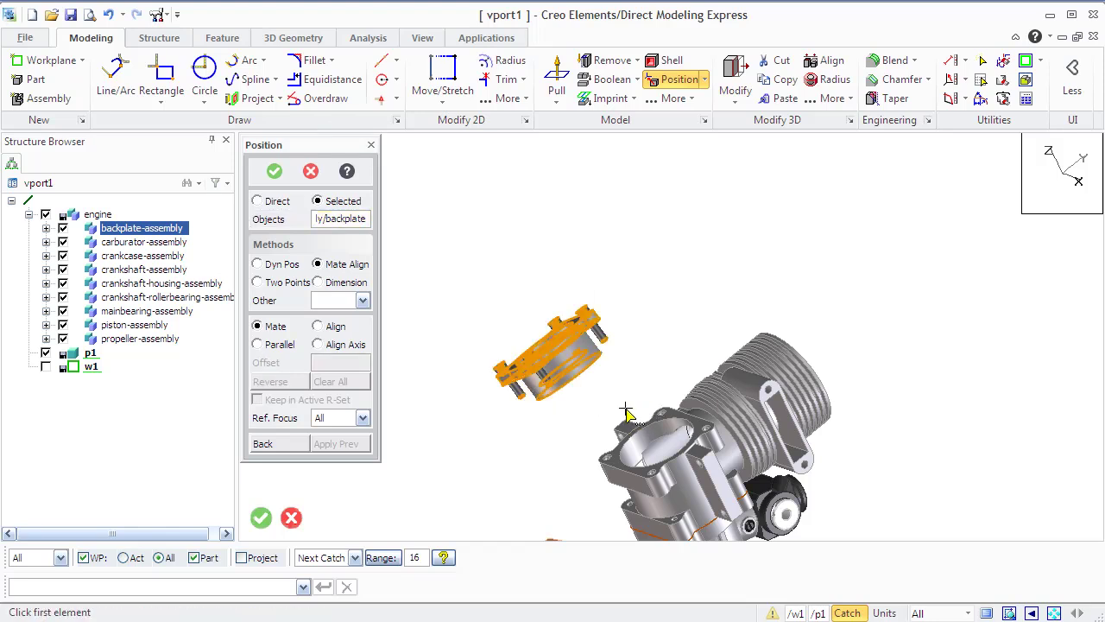
{"action": "left_click", "coordinate": [285, 342]}
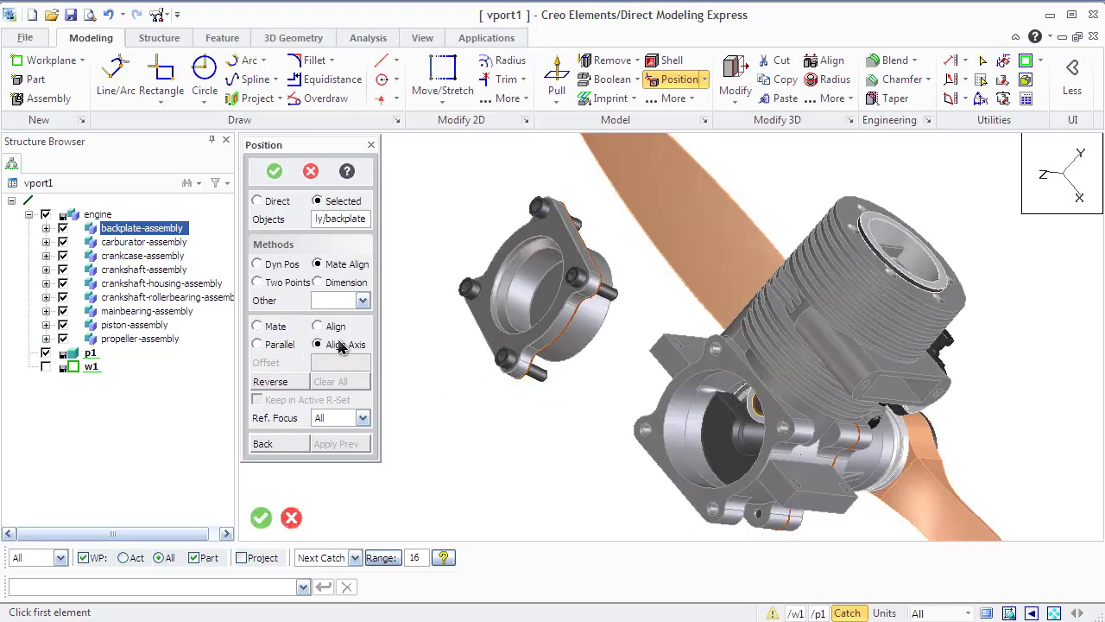
{"action": "left_click", "coordinate": [276, 344]}
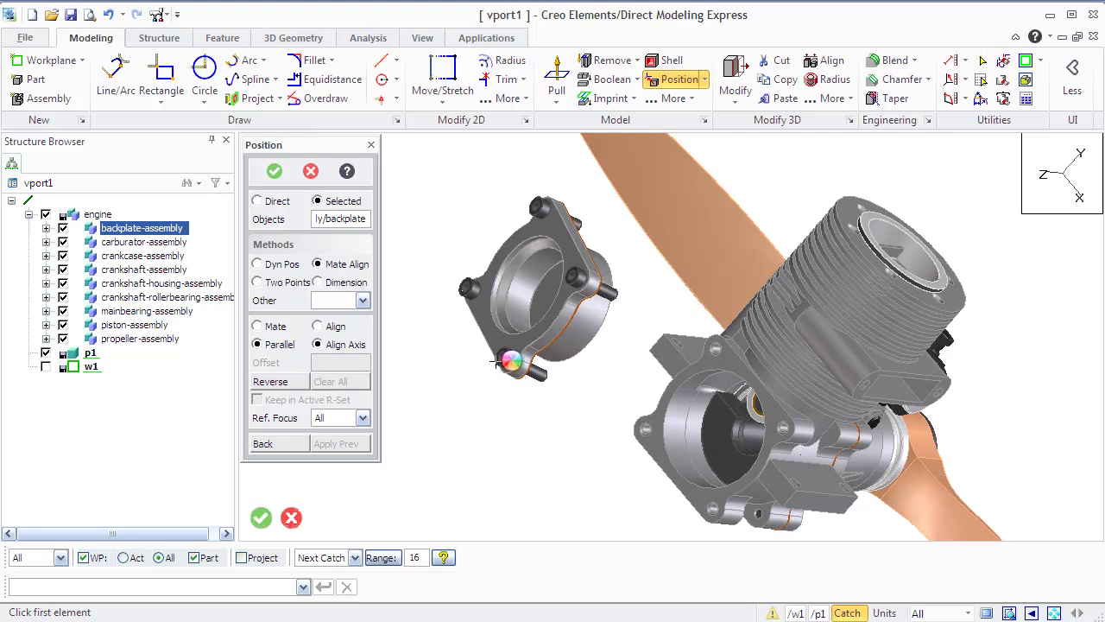
{"action": "left_click", "coordinate": [486, 317]}
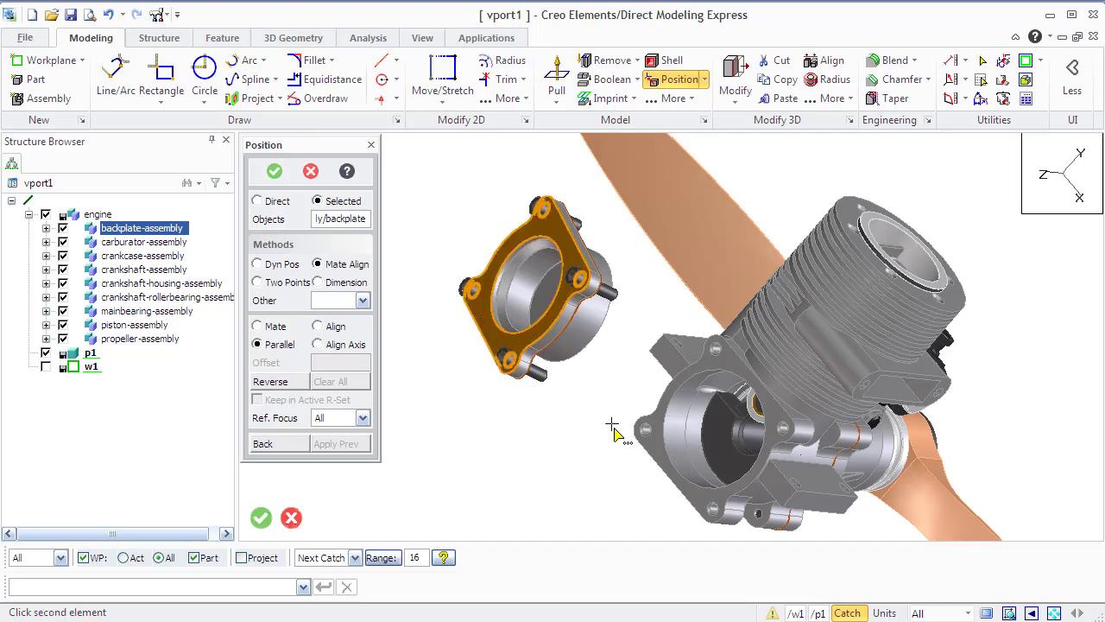
{"action": "left_click", "coordinate": [659, 453]}
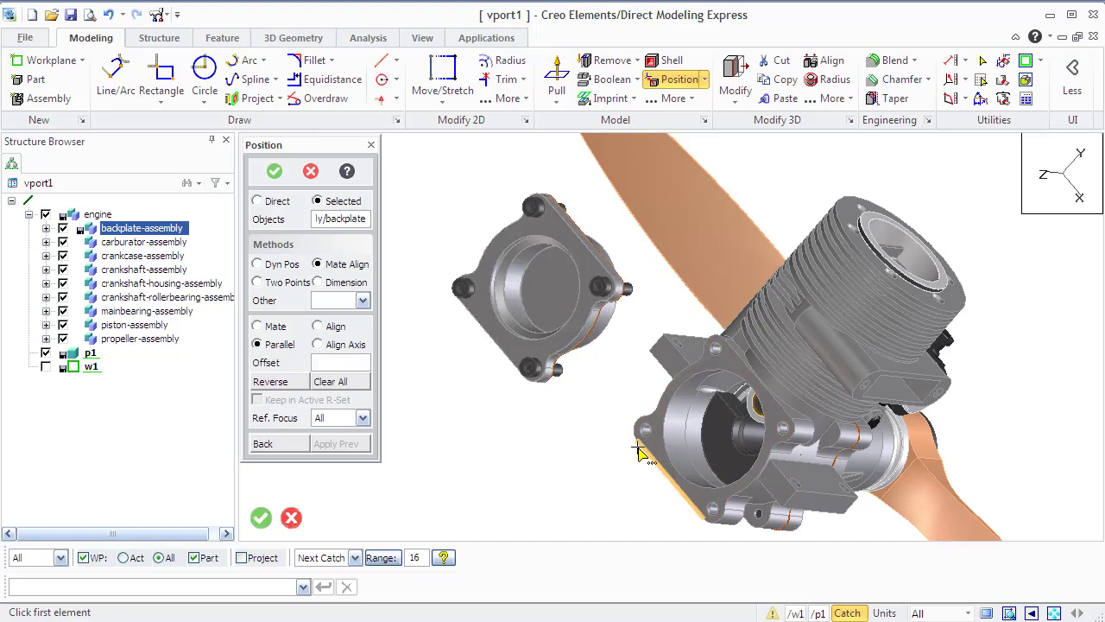
{"action": "middle_click_drag", "start_coordinate": [495, 414], "coordinate": [489, 395]}
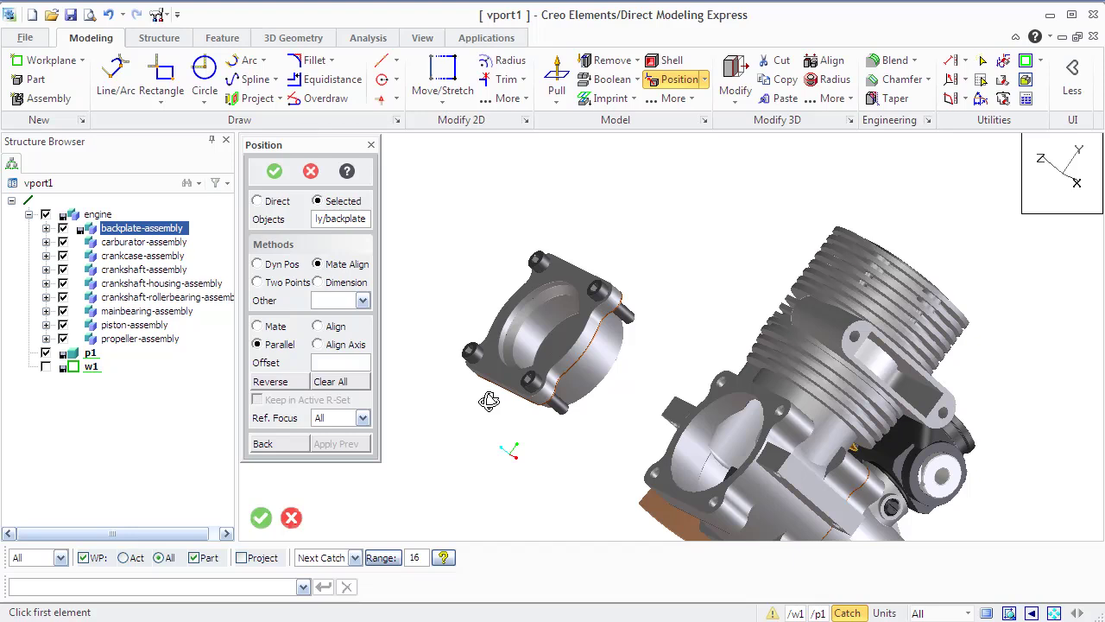
Align the backplate edge's axis with the engine block hole using Align Axis, then orbit to verify
{"action": "left_click", "coordinate": [318, 344]}
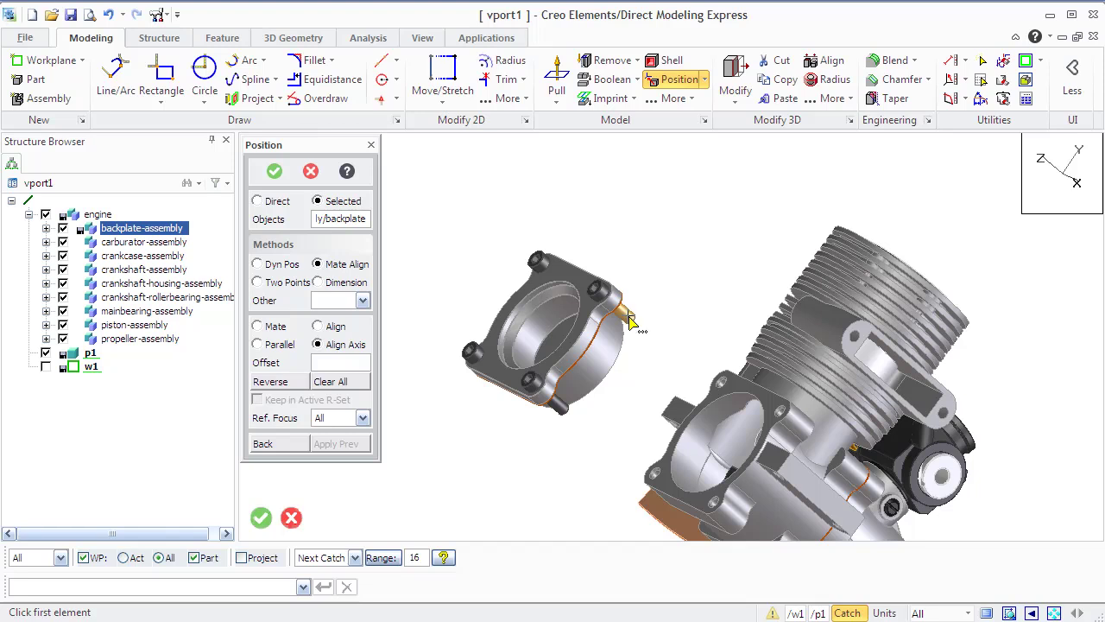
{"action": "left_click", "coordinate": [630, 323]}
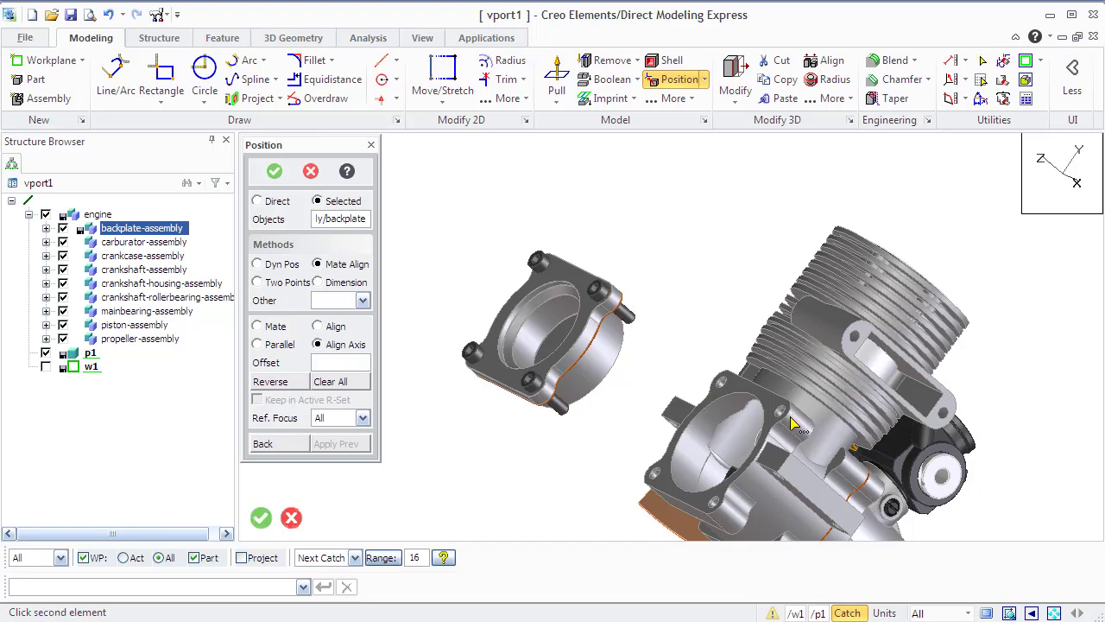
{"action": "scroll", "coordinate": [793, 423], "scroll_direction": "up", "scroll_amount": 5}
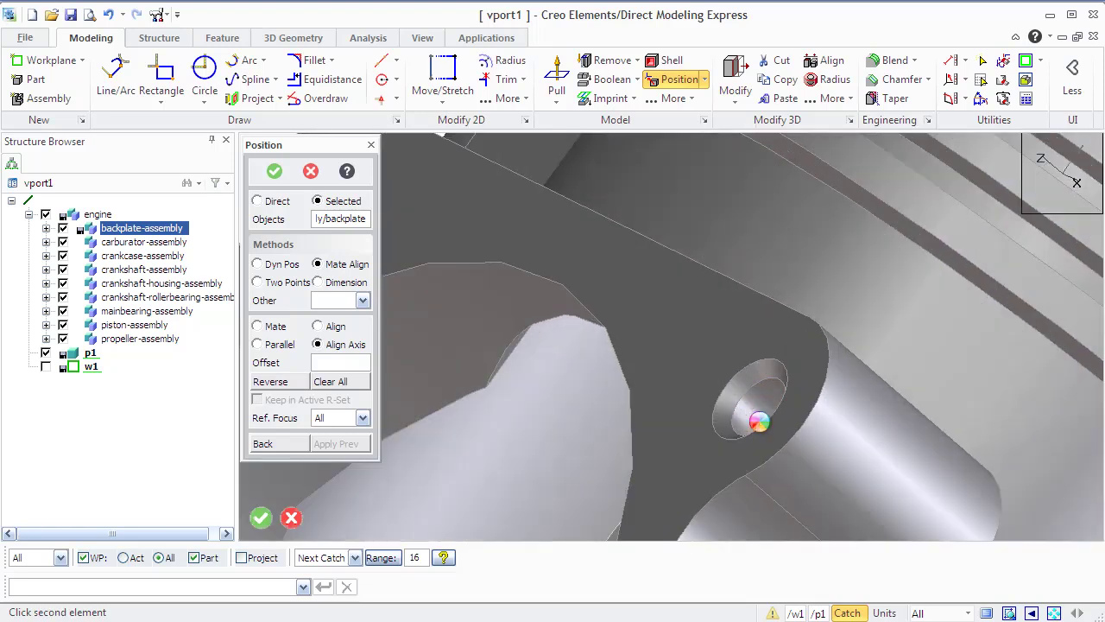
{"action": "left_click", "coordinate": [758, 421]}
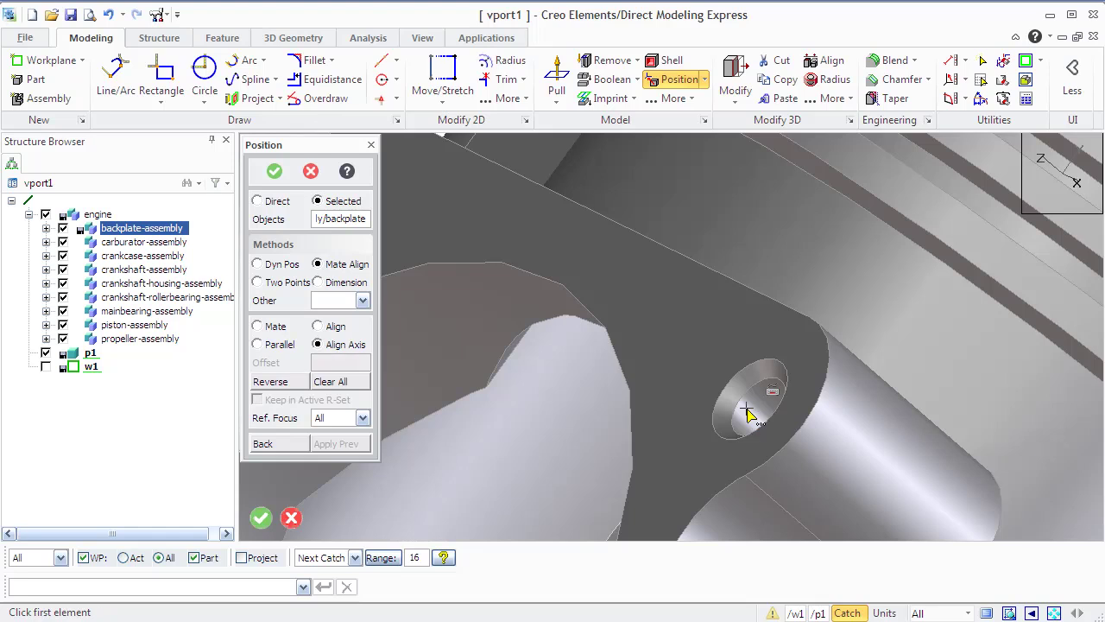
{"action": "scroll", "coordinate": [747, 415], "scroll_direction": "down", "scroll_amount": 8}
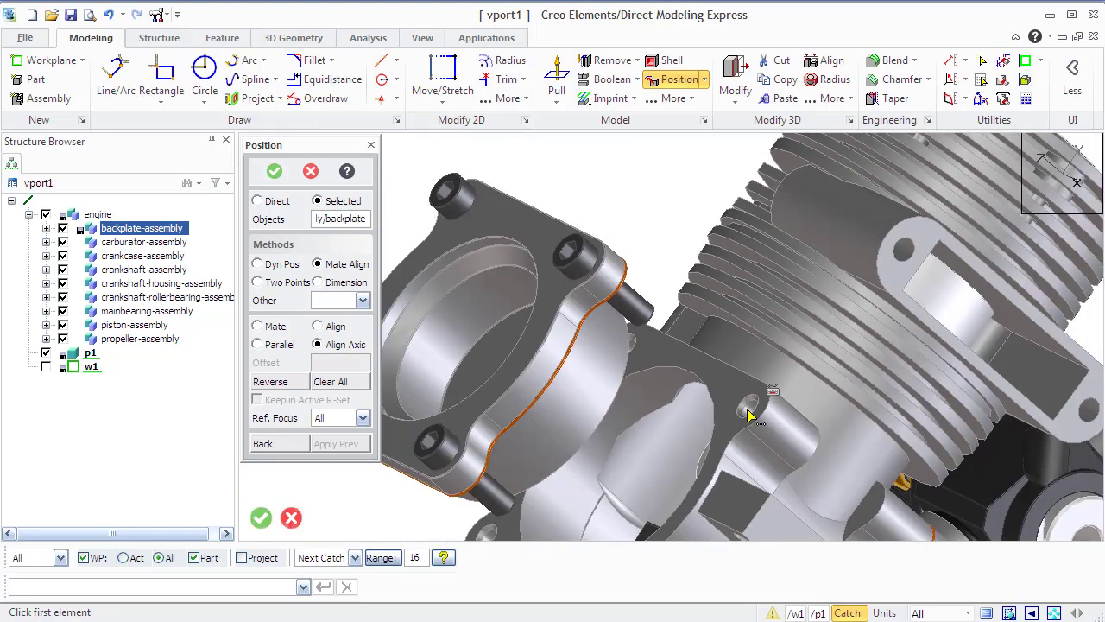
{"action": "scroll", "coordinate": [748, 415], "scroll_direction": "down", "scroll_amount": 1}
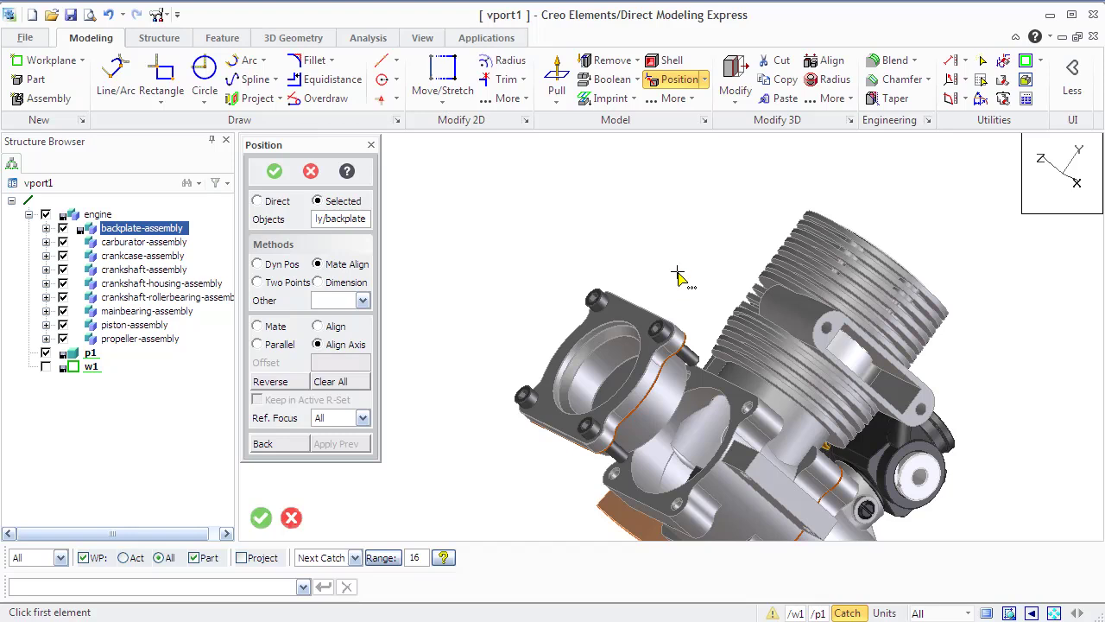
{"action": "scroll", "coordinate": [678, 274], "scroll_direction": "down", "scroll_amount": 1}
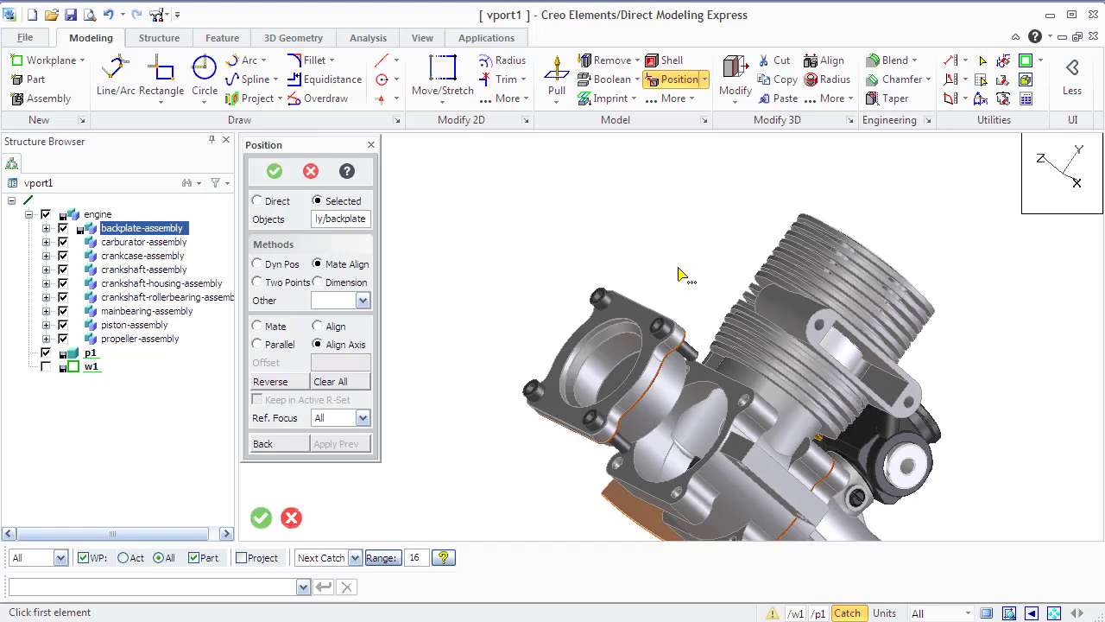
{"action": "middle_click_drag", "start_coordinate": [661, 250], "coordinate": [646, 230]}
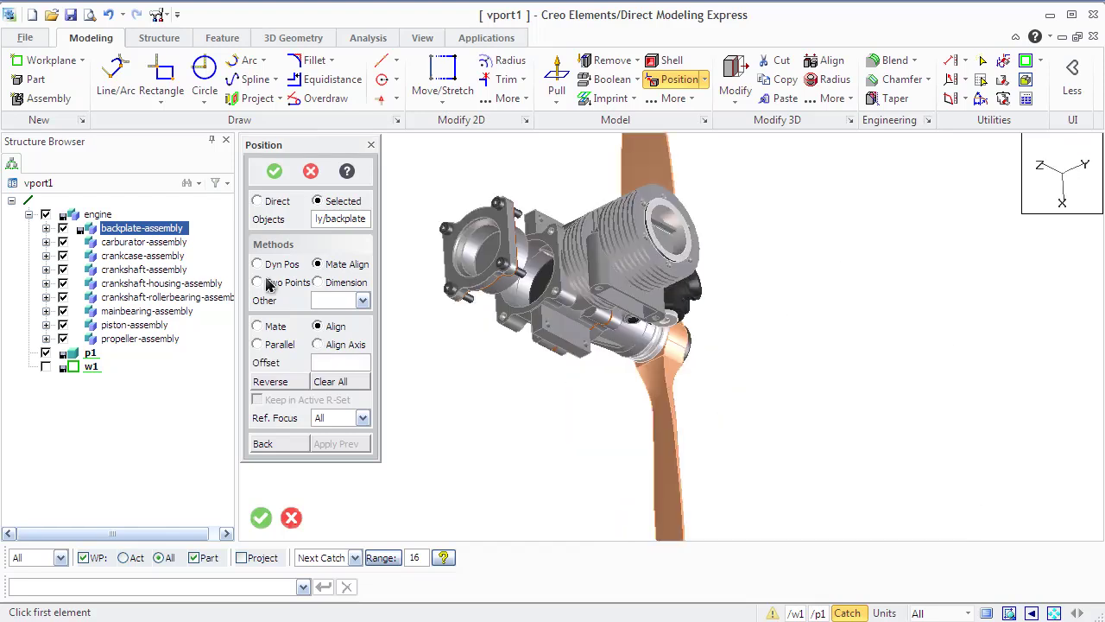
Move the backplate 30.0104 from a point on its bore edge to a point on the engine block
{"action": "left_click", "coordinate": [257, 284]}
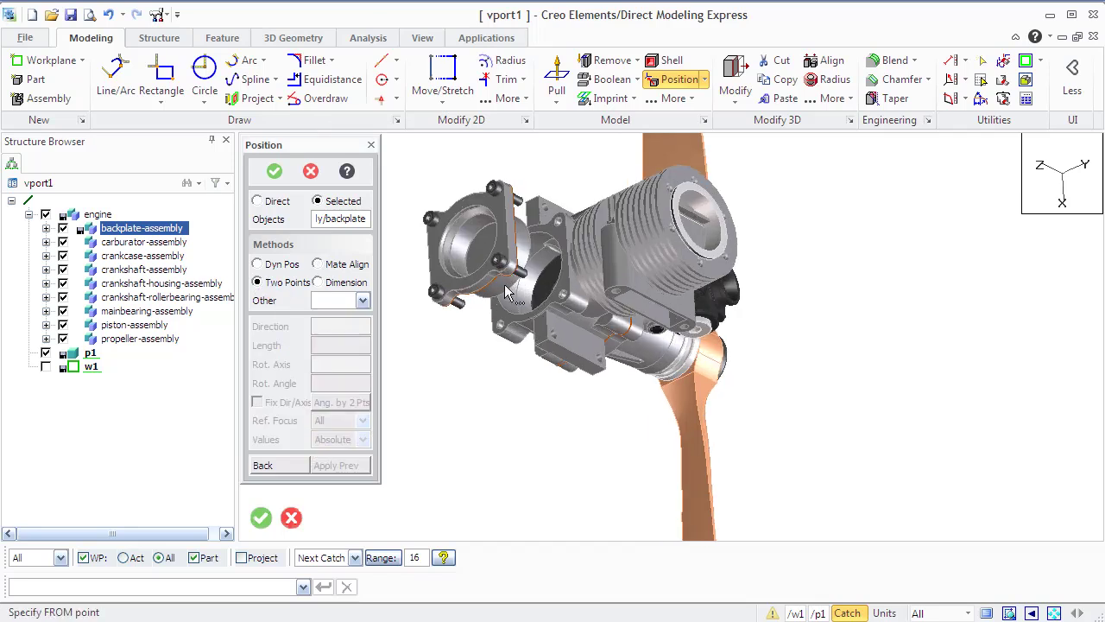
{"action": "scroll", "coordinate": [516, 278], "scroll_direction": "up", "scroll_amount": 5}
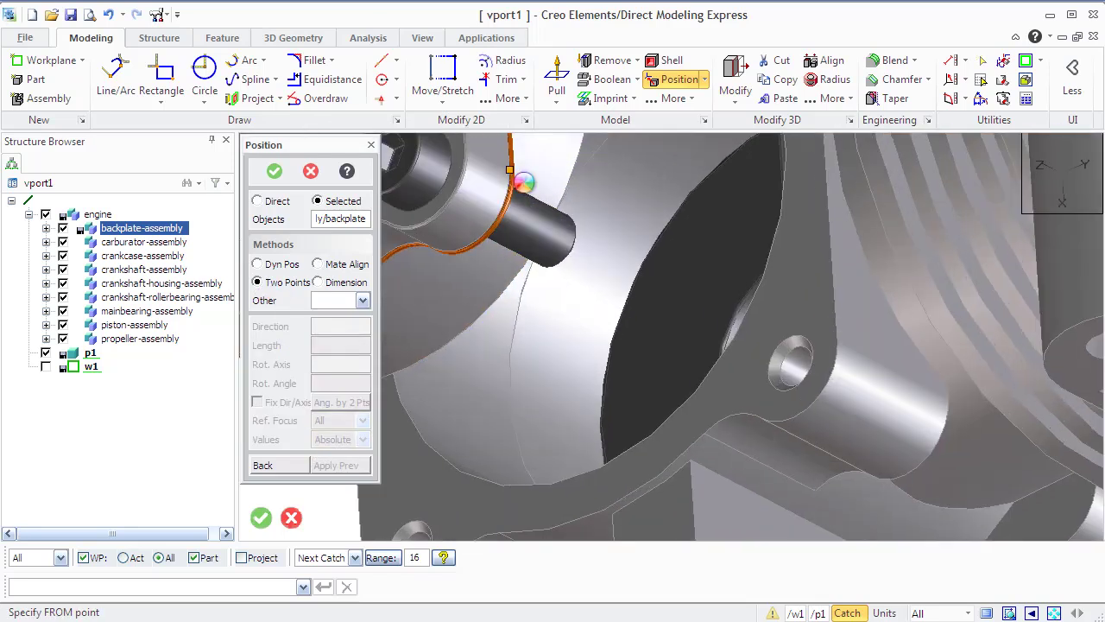
{"action": "left_click", "coordinate": [766, 259]}
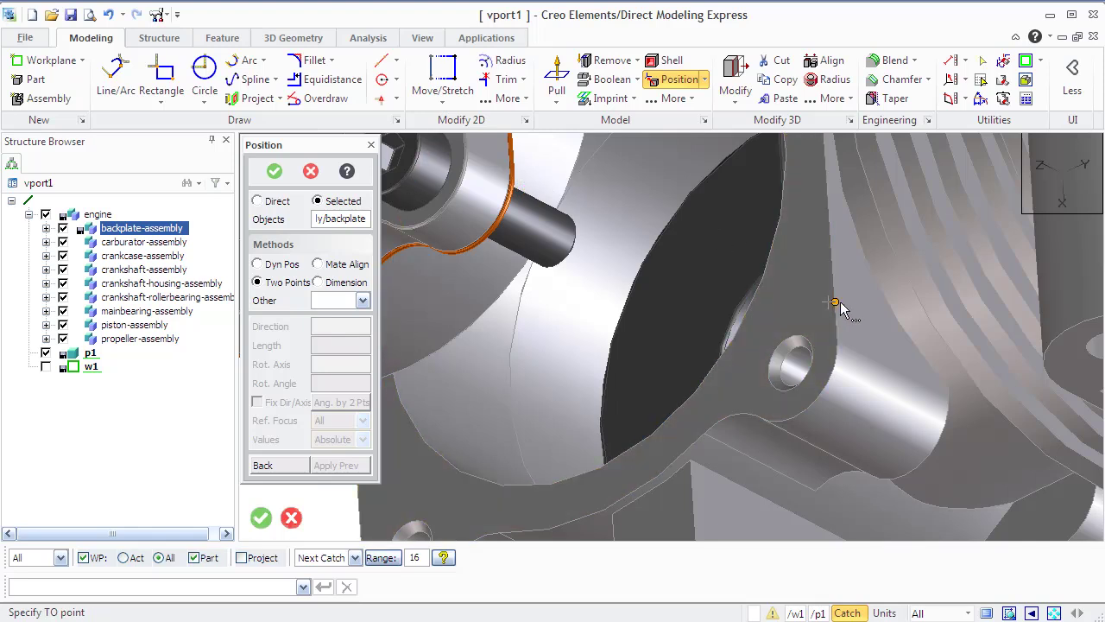
{"action": "left_click", "coordinate": [844, 341]}
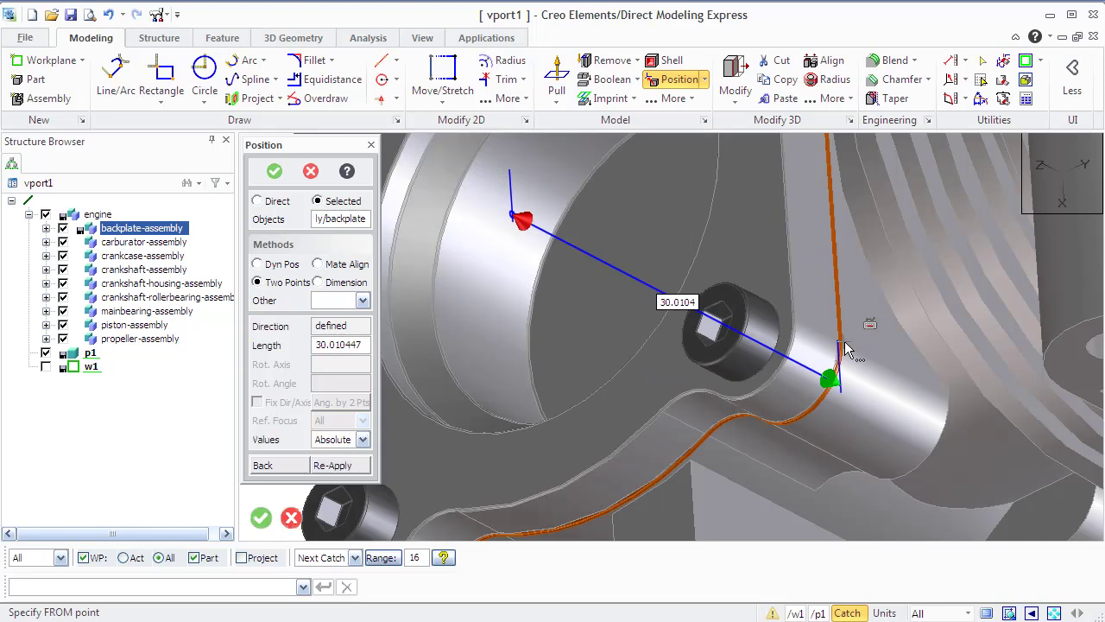
{"action": "scroll", "coordinate": [844, 348], "scroll_direction": "down", "scroll_amount": 5}
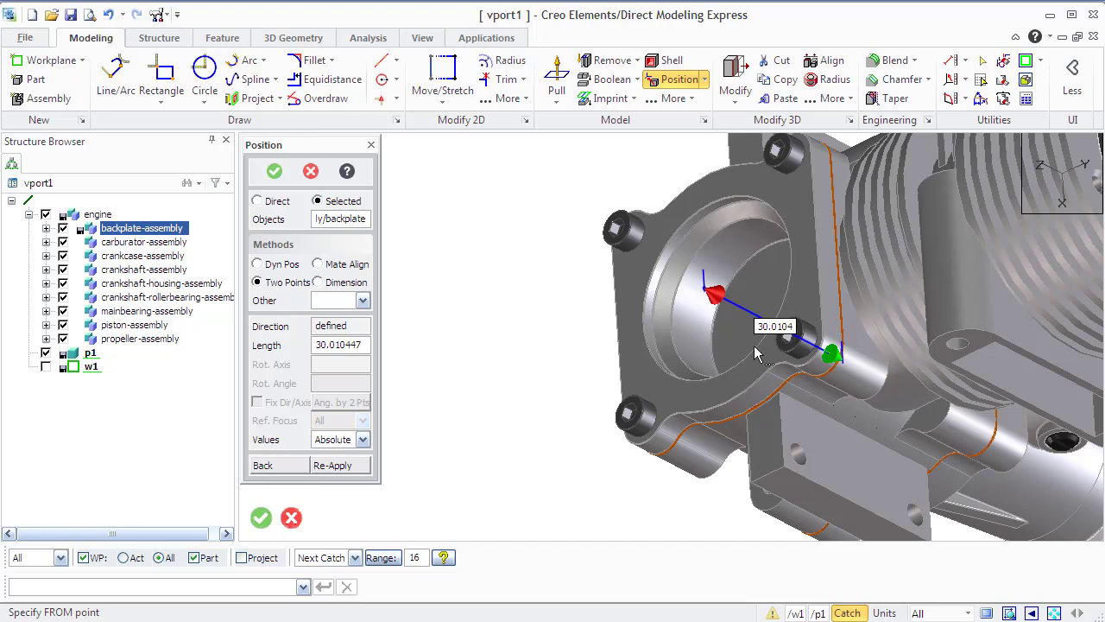
{"action": "scroll", "coordinate": [755, 353], "scroll_direction": "down", "scroll_amount": 1}
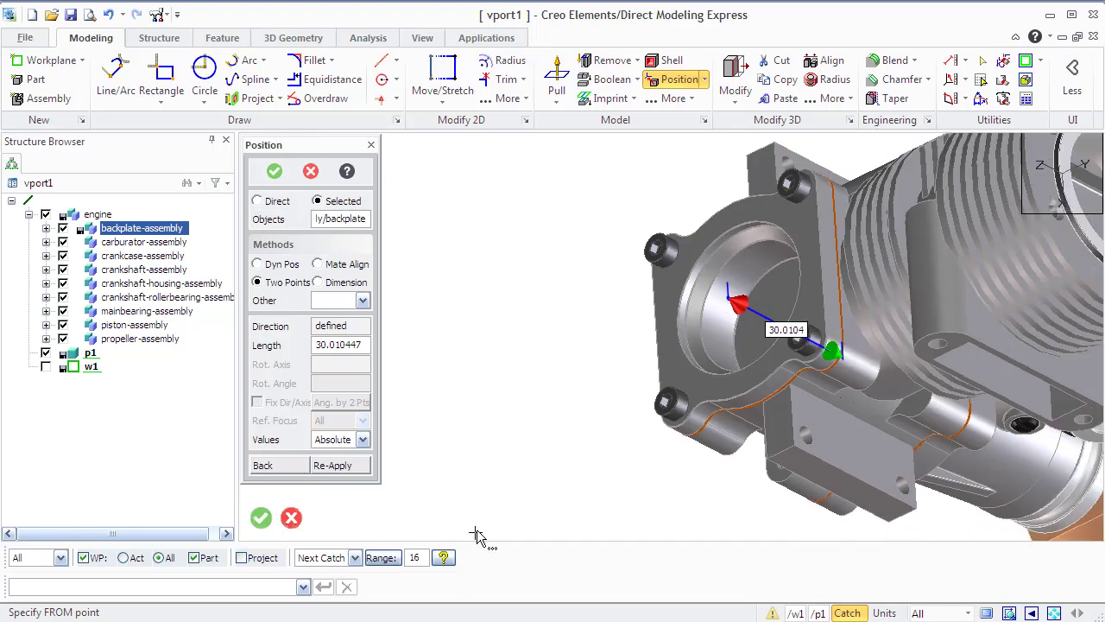
{"action": "left_click", "coordinate": [279, 174]}
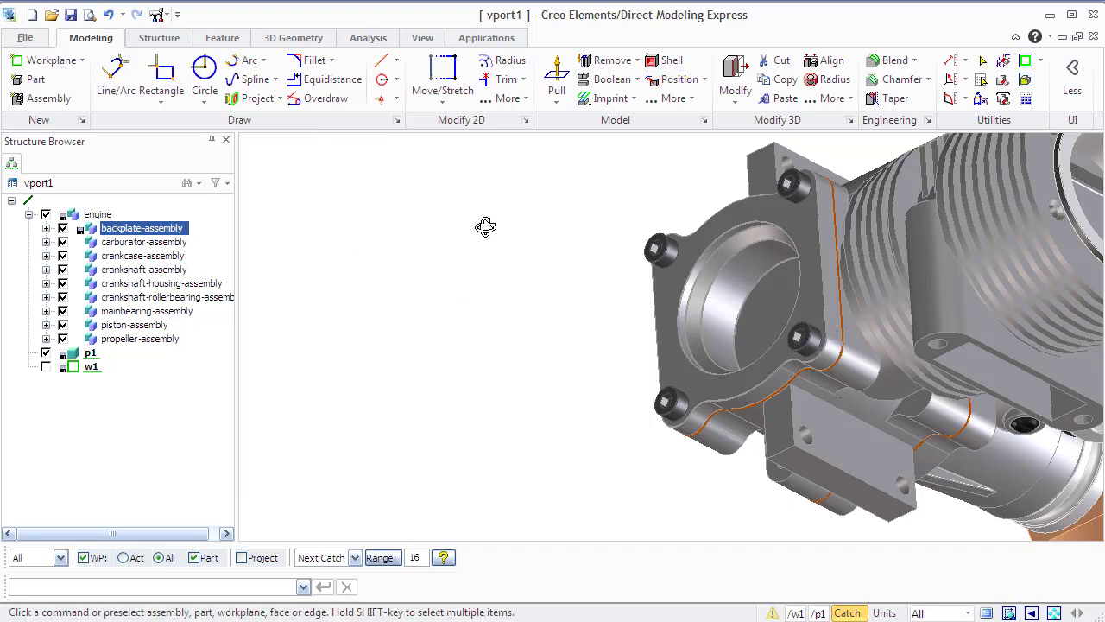
Start a linear part pattern with the switch part as its source
{"action": "middle_click_drag", "start_coordinate": [486, 227], "coordinate": [535, 182]}
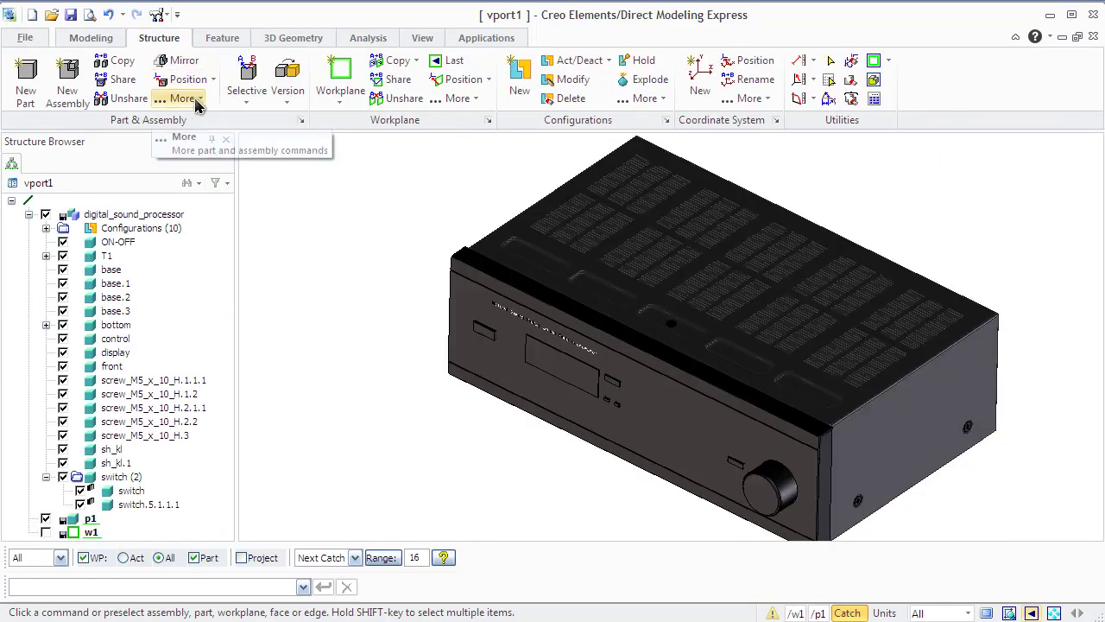
{"action": "left_click", "coordinate": [182, 98]}
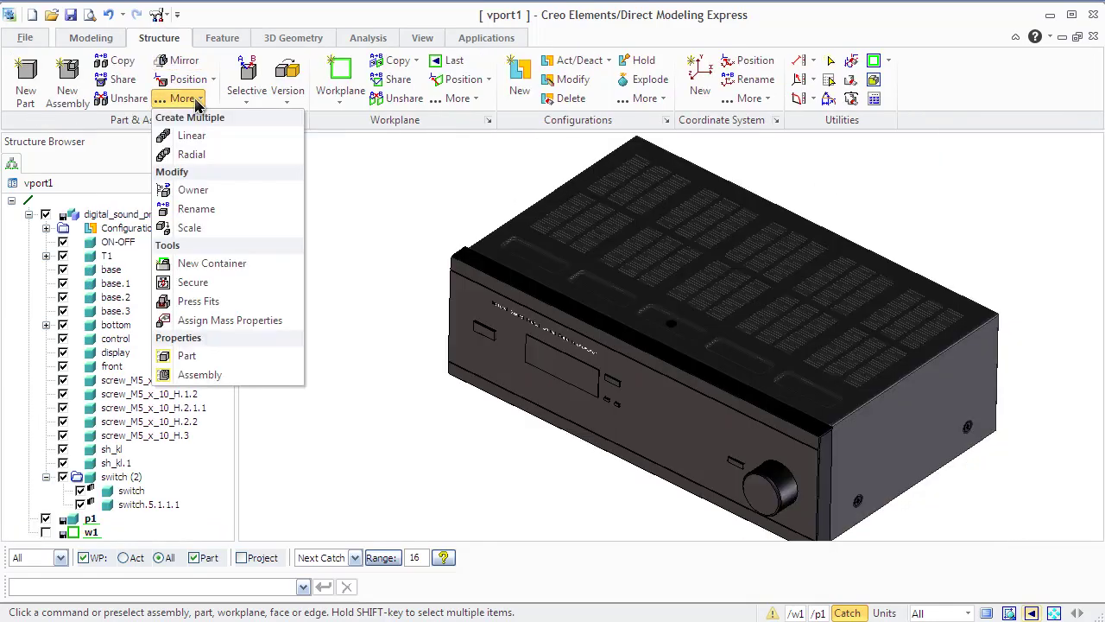
{"action": "left_click", "coordinate": [212, 141]}
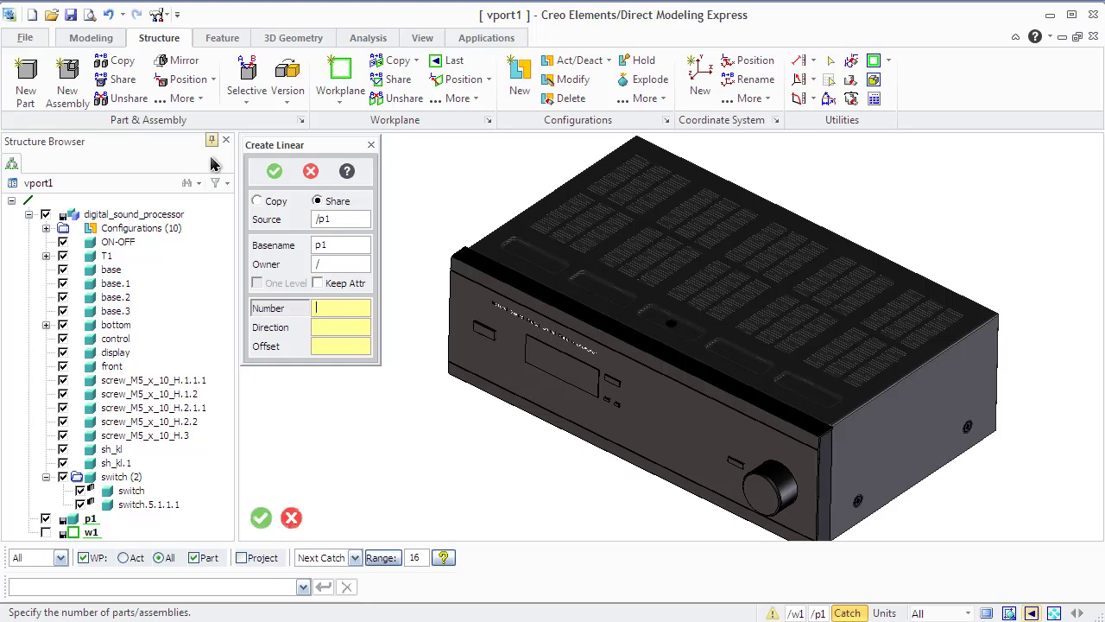
{"action": "left_click", "coordinate": [279, 219]}
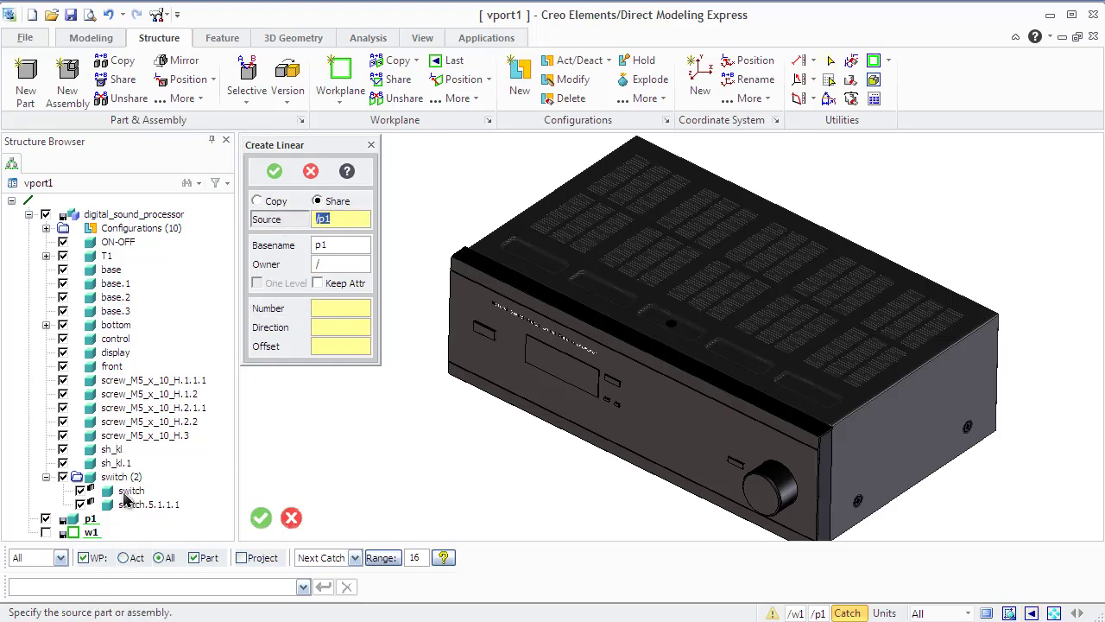
{"action": "left_click", "coordinate": [130, 491]}
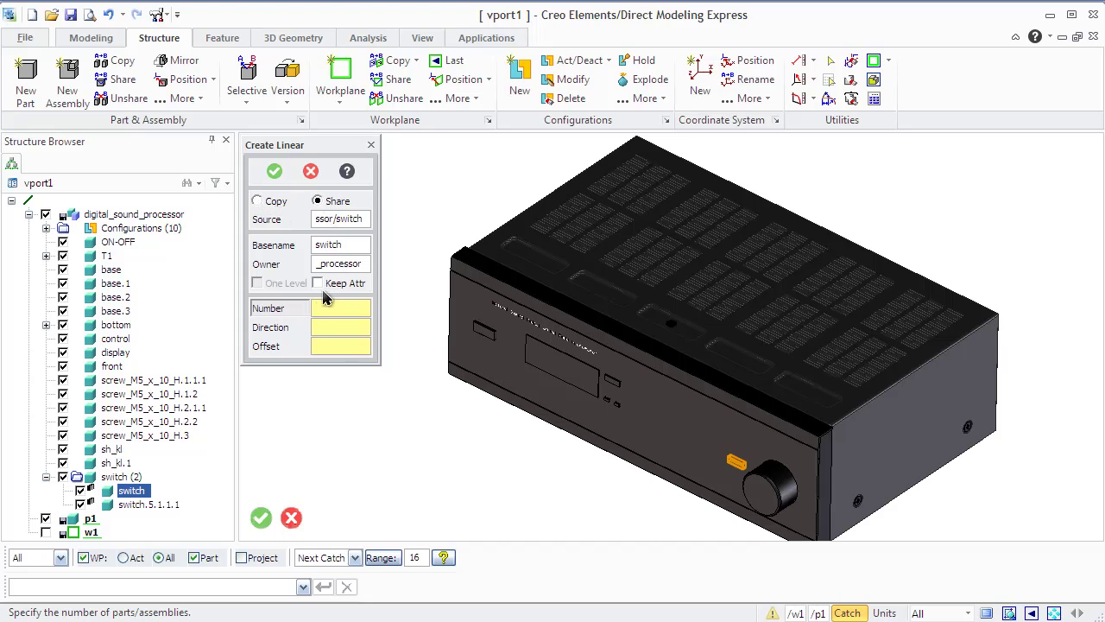
Run the pattern along the reversed top edge with 20 spacing and create the five switch copies
{"action": "left_click", "coordinate": [296, 336]}
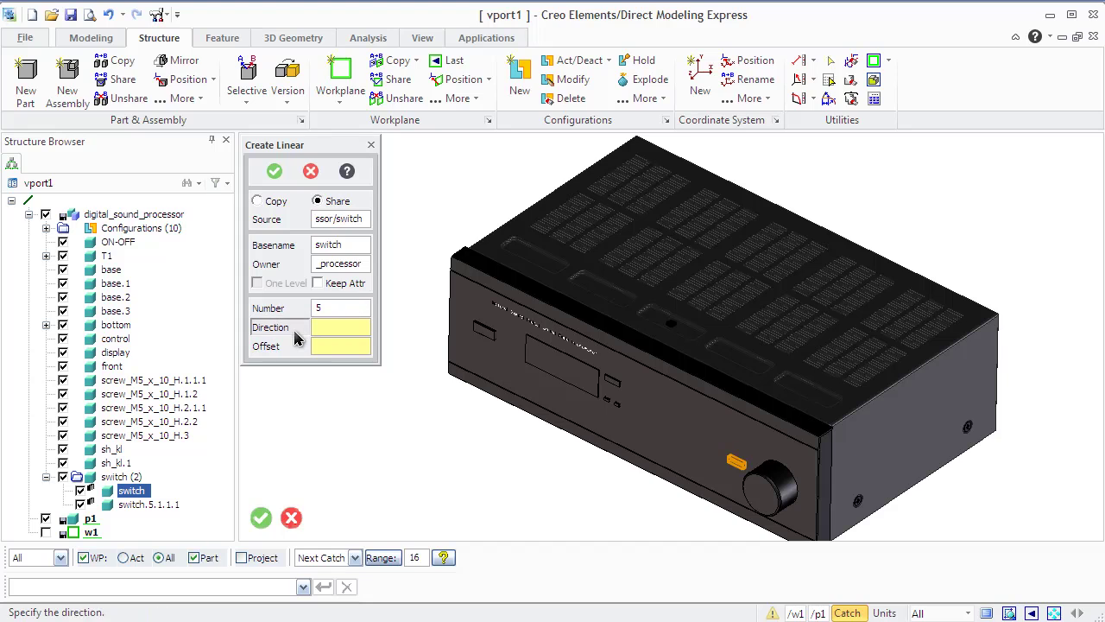
{"action": "right_click", "coordinate": [464, 274]}
{"action": "mouse_move", "coordinate": [487, 397]}
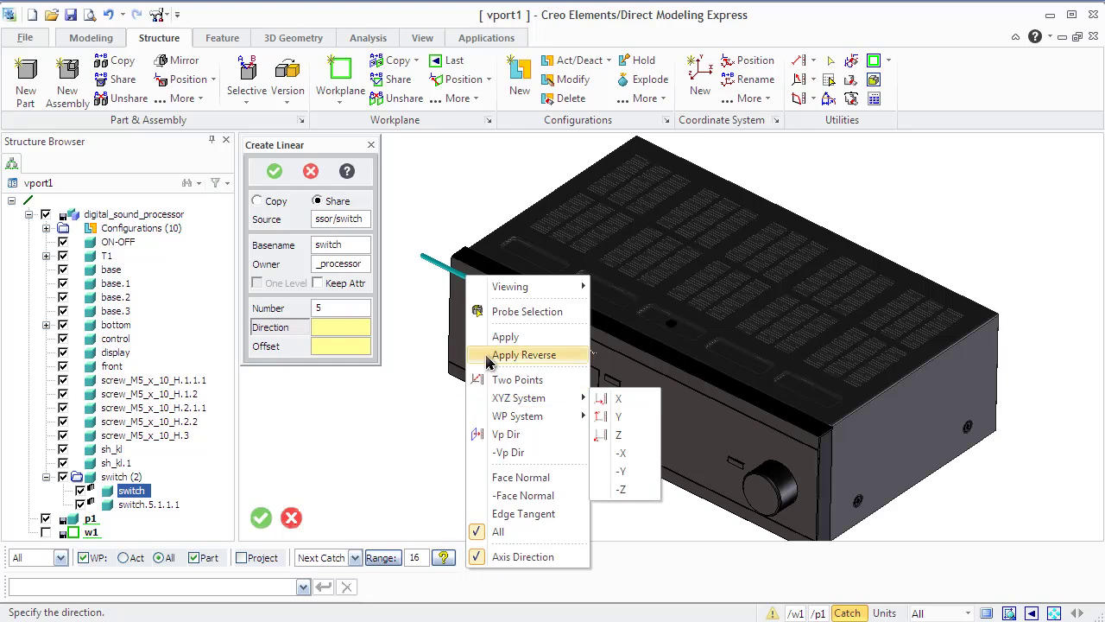
{"action": "left_click", "coordinate": [488, 355]}
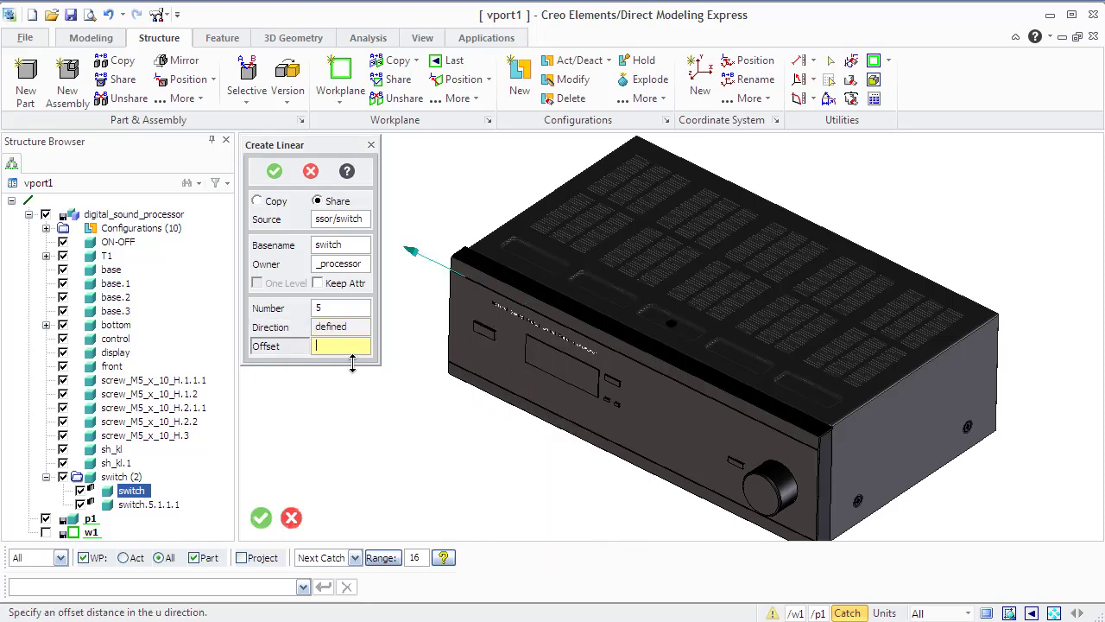
{"action": "type", "text": "20"}
{"action": "key", "text": "Return"}
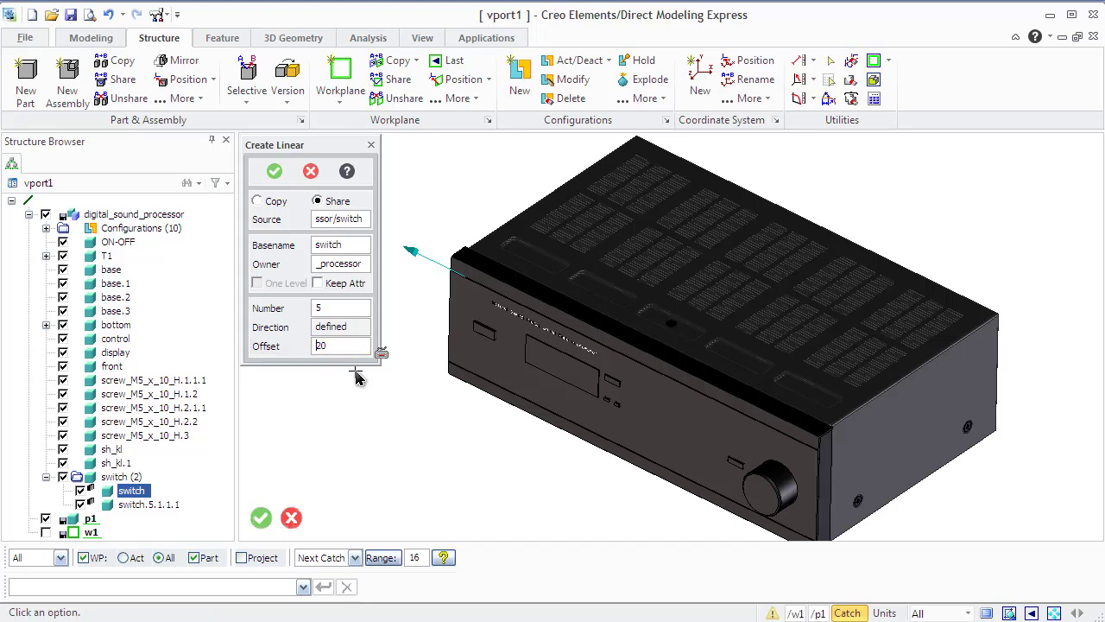
{"action": "left_click", "coordinate": [275, 171]}
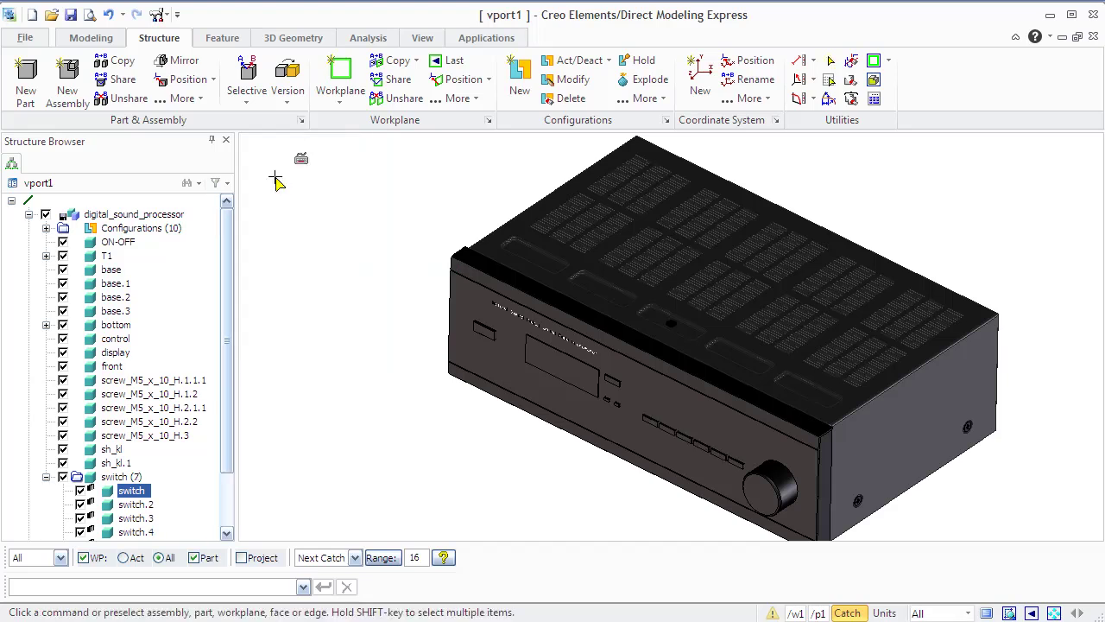
{"action": "left_click_drag", "start_coordinate": [228, 304], "coordinate": [231, 365]}
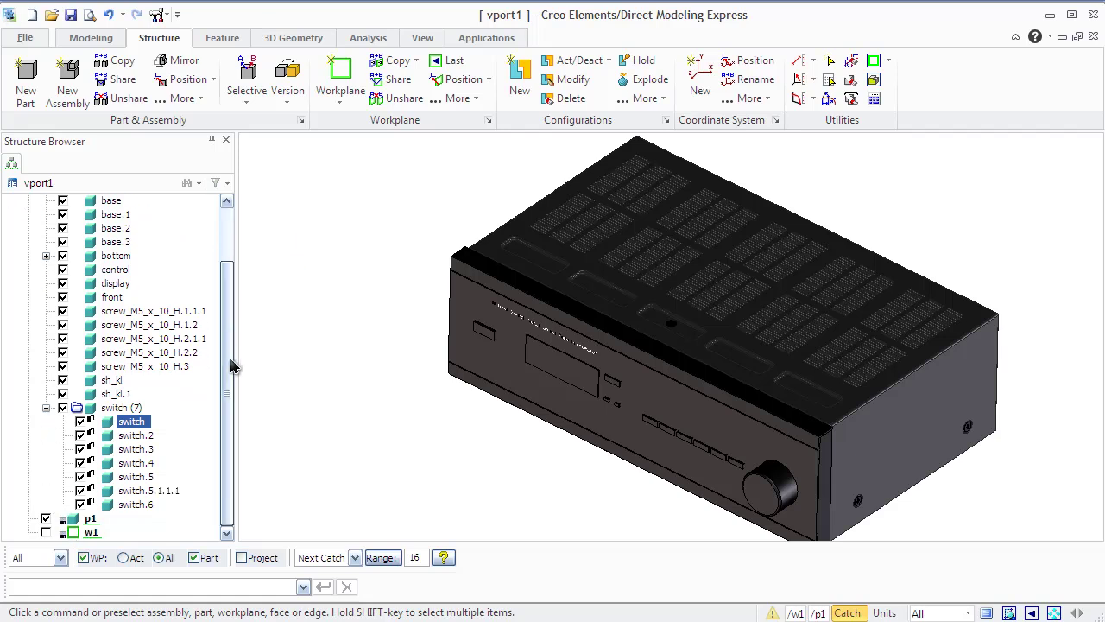
Undo the linear switch pattern and start a 3-copy radial pattern around the front knob's axis
{"action": "key", "text": "ctrl+z"}
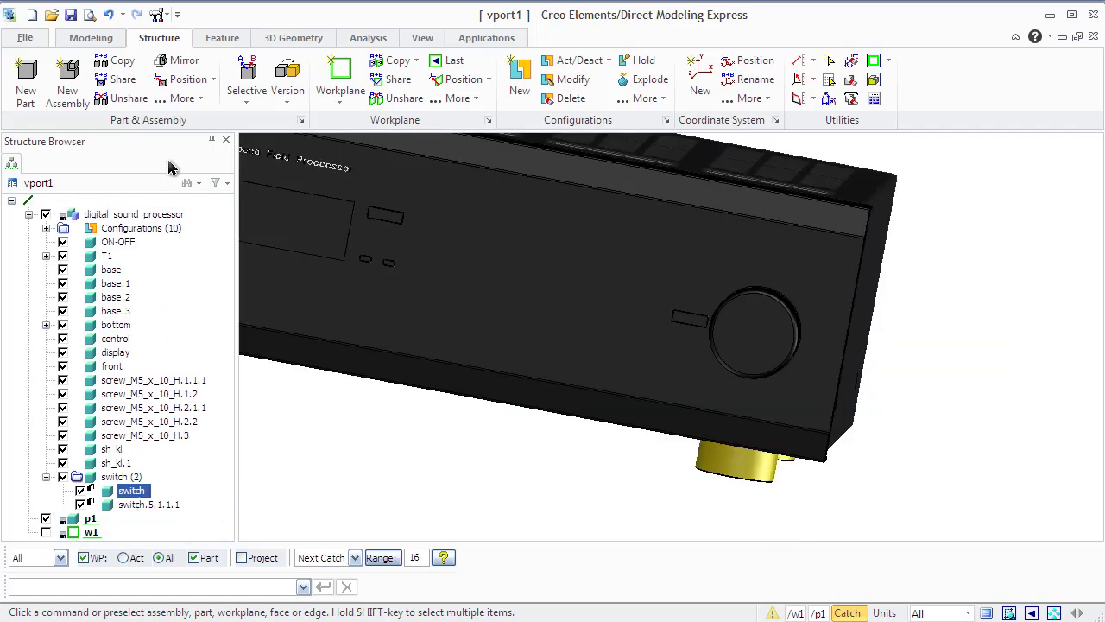
{"action": "left_click", "coordinate": [199, 98]}
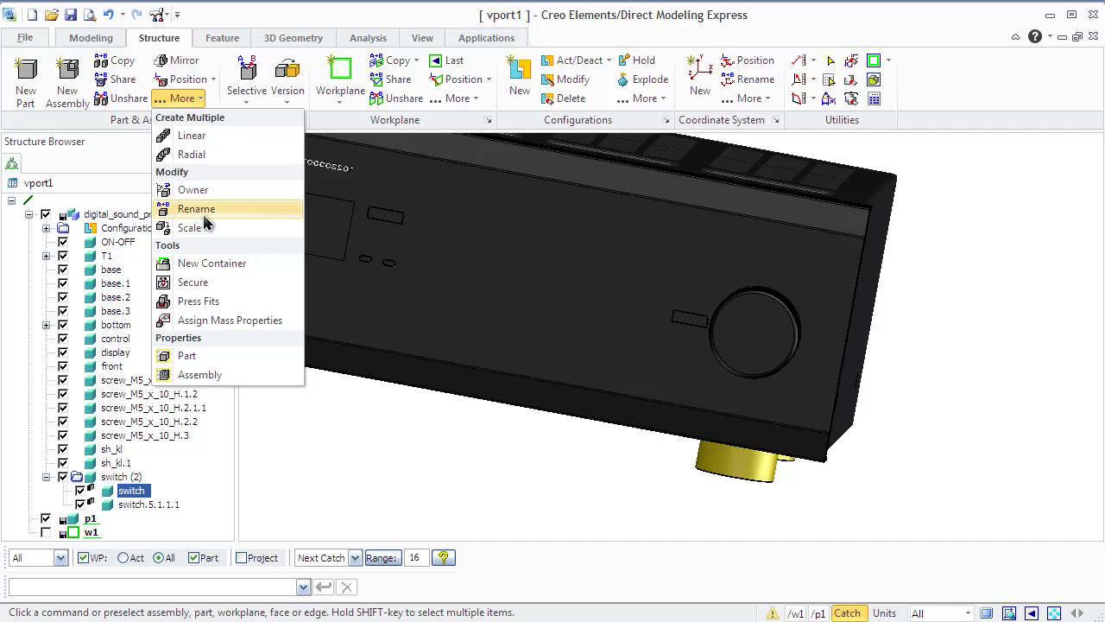
{"action": "left_click", "coordinate": [193, 156]}
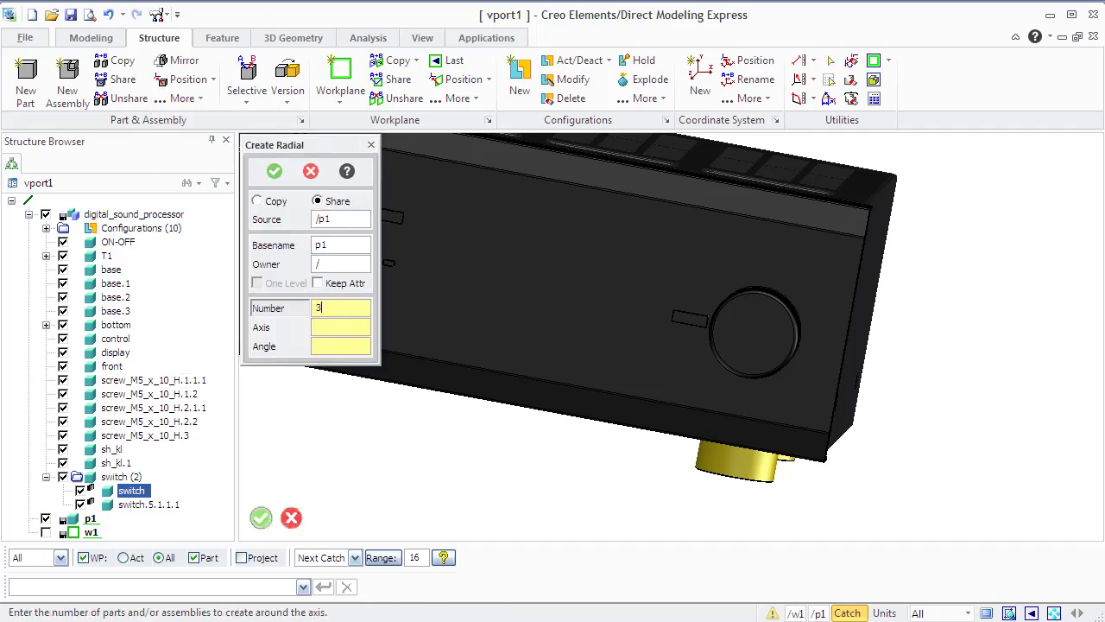
{"action": "key", "text": "Return"}
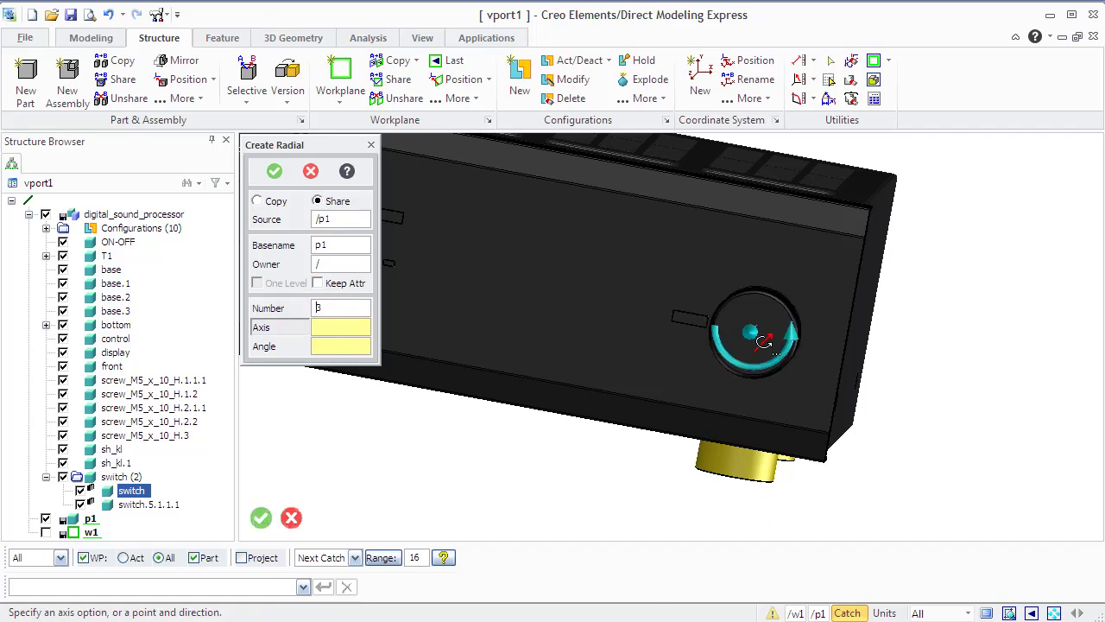
{"action": "middle_click_drag", "start_coordinate": [769, 345], "coordinate": [801, 328], "text": "ctrl"}
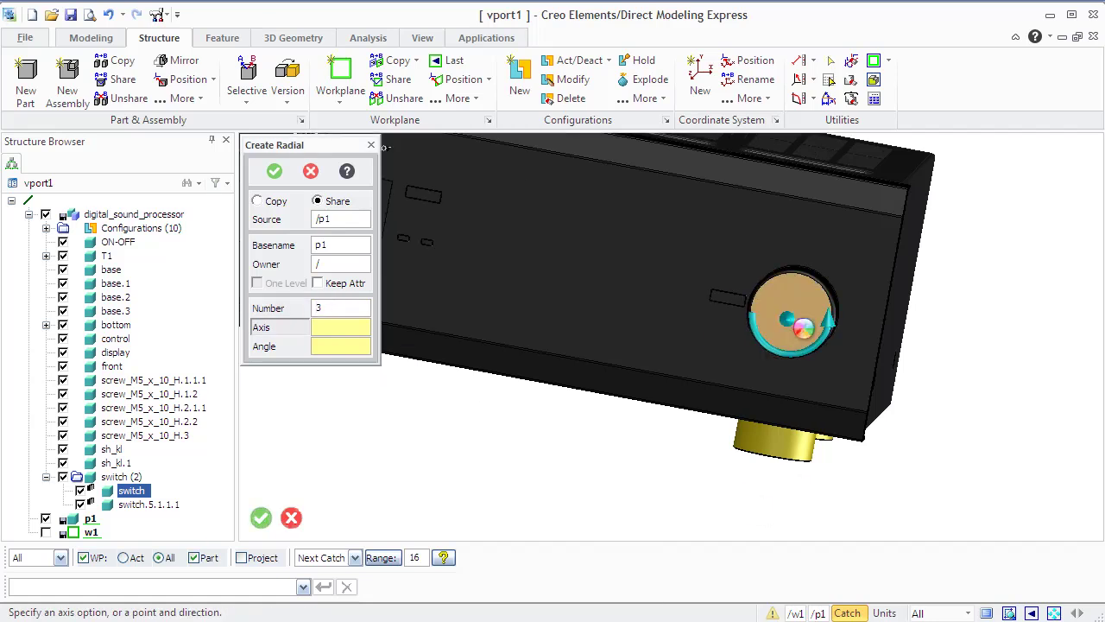
{"action": "left_click", "coordinate": [801, 328]}
{"action": "left_click", "coordinate": [293, 352]}
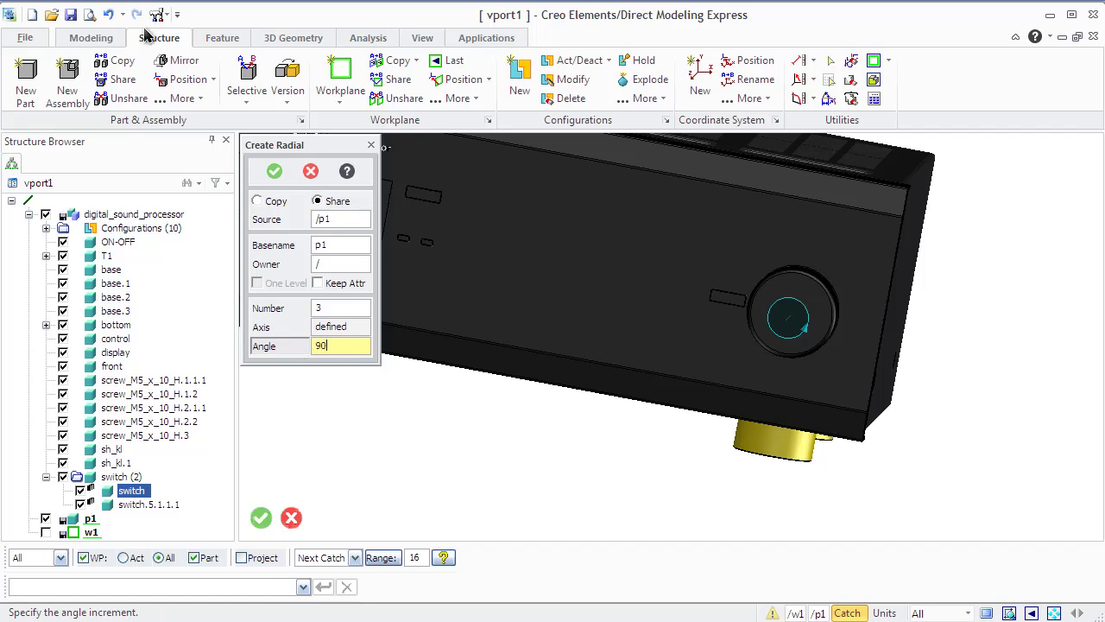
Set a 90° angle, choose the switch as the part, and create the radial copies
{"action": "key", "text": "Return"}
{"action": "left_click", "coordinate": [276, 222]}
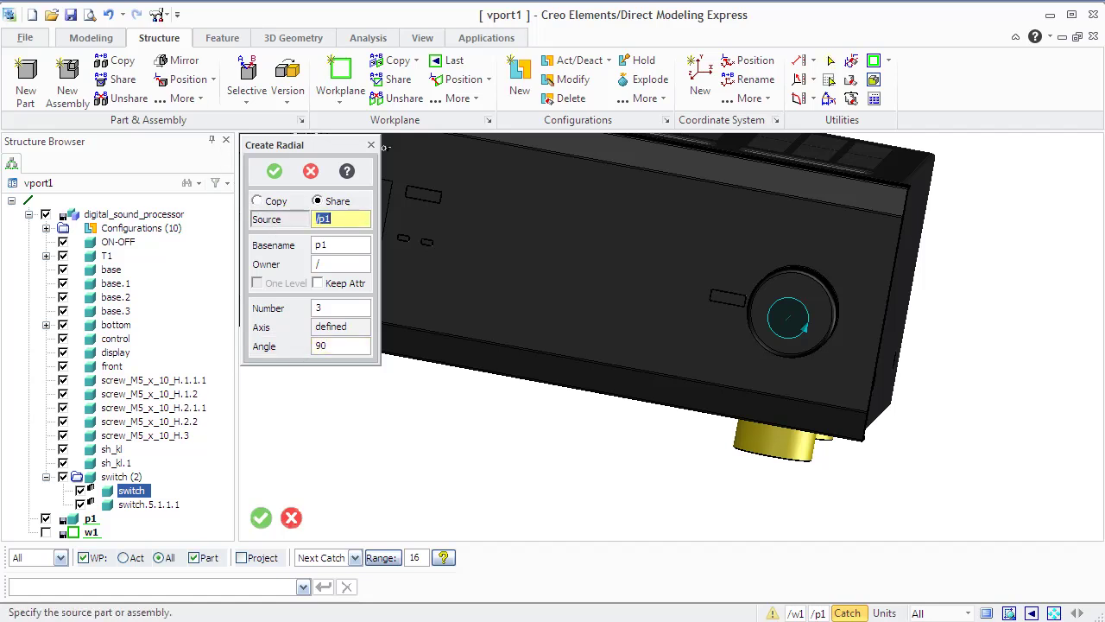
{"action": "left_click", "coordinate": [140, 492]}
{"action": "left_click", "coordinate": [274, 173]}
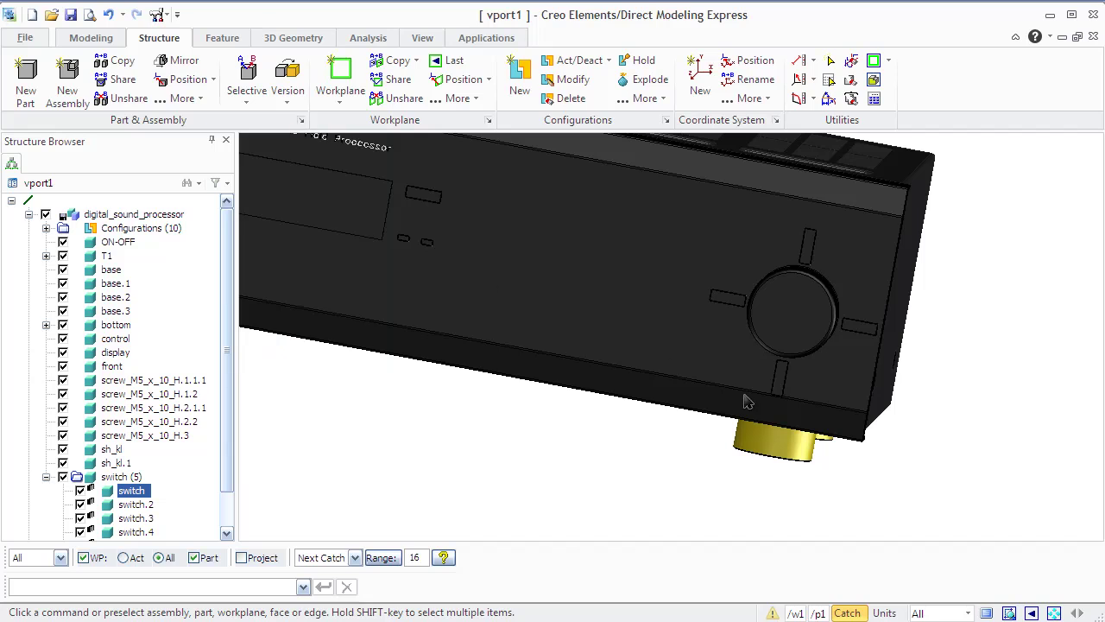
Orbit the receiver, then start a face Move, toggle Chk & Fix off and on, and cancel it
{"action": "middle_click_drag", "start_coordinate": [965, 460], "coordinate": [905, 494]}
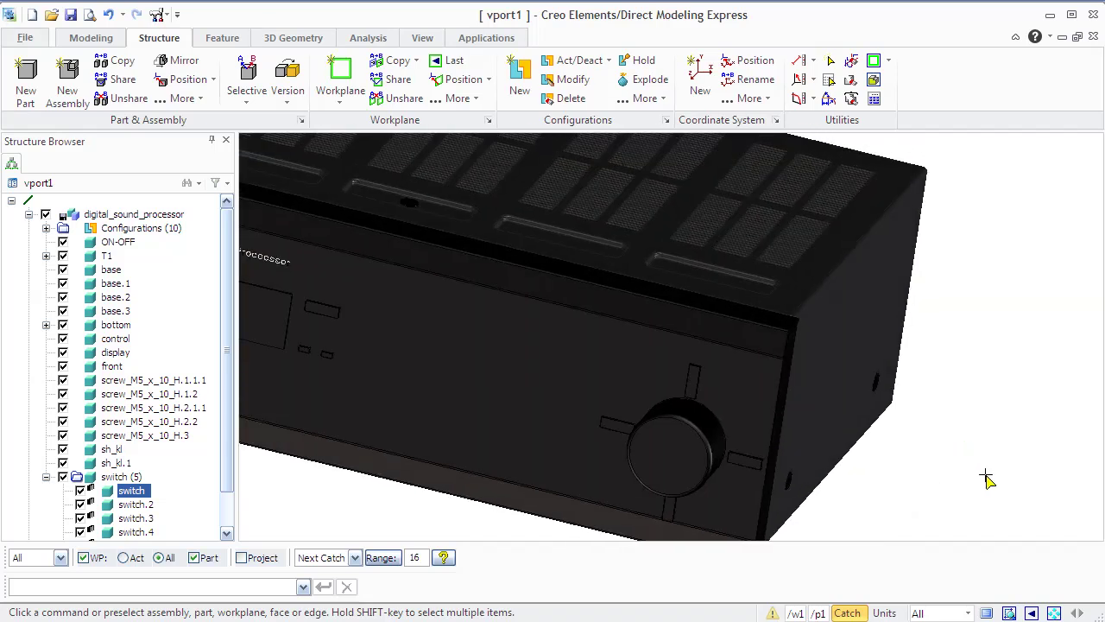
{"action": "middle_click_drag", "start_coordinate": [989, 479], "coordinate": [918, 491]}
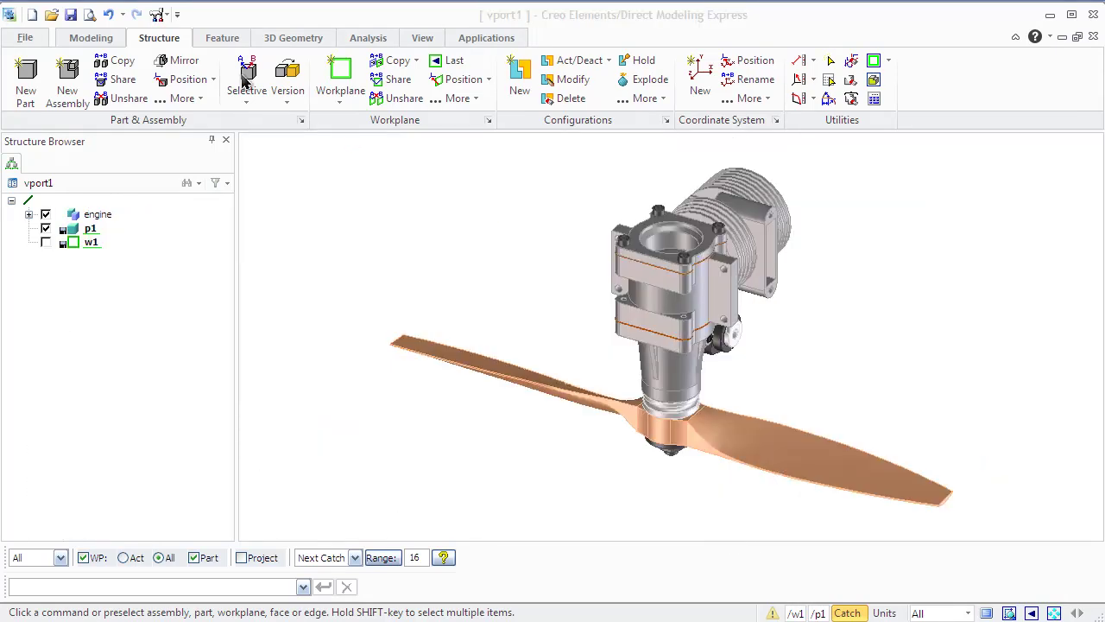
{"action": "left_click", "coordinate": [92, 38]}
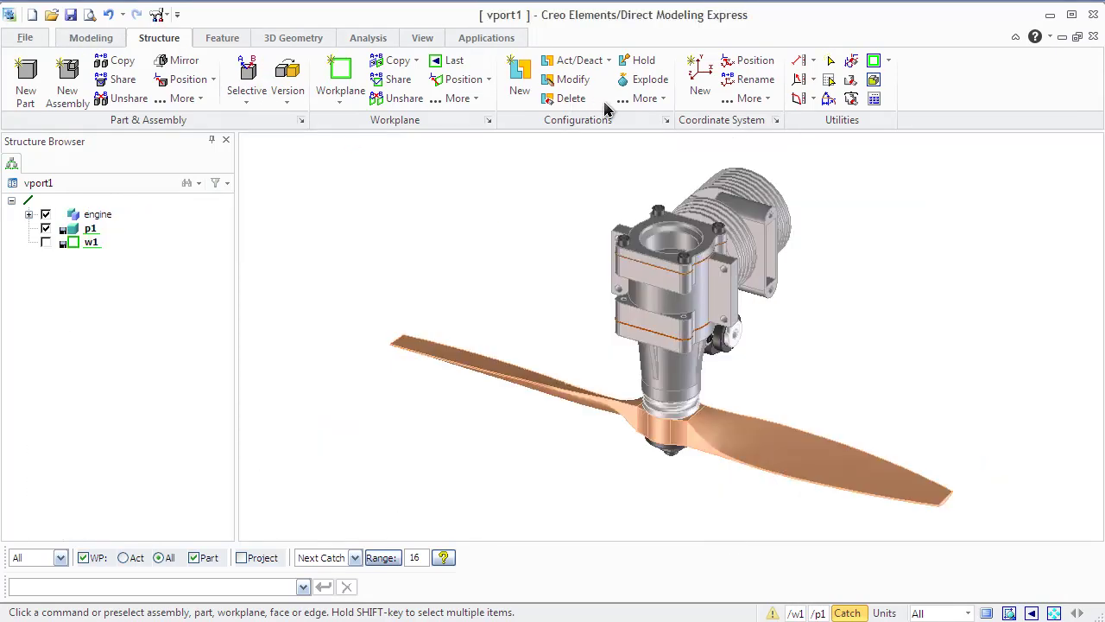
{"action": "left_click", "coordinate": [734, 86]}
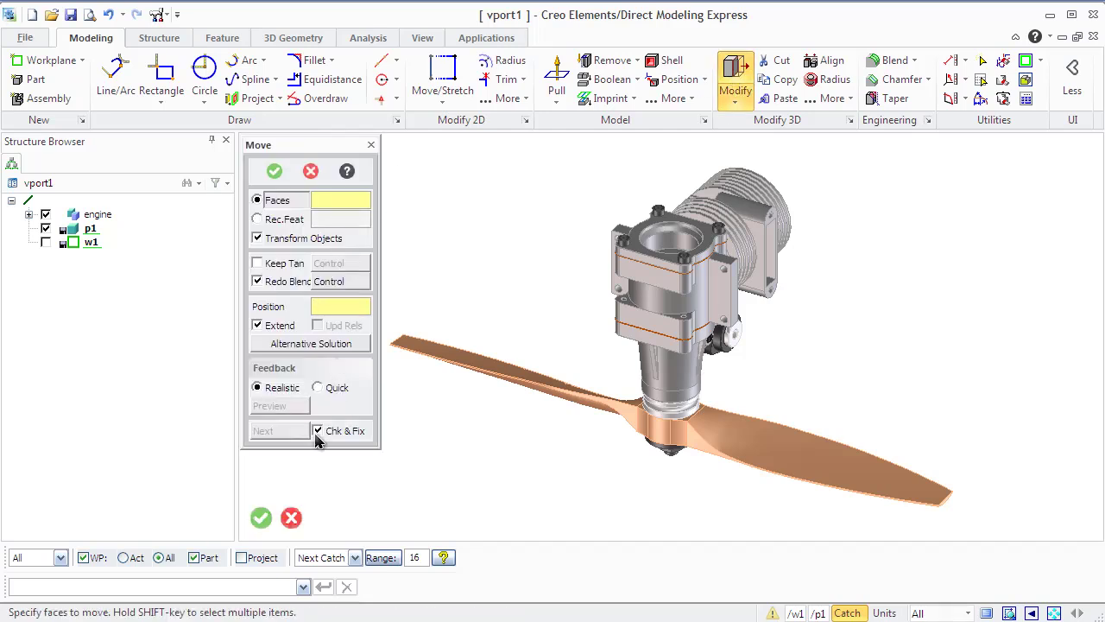
{"action": "left_click", "coordinate": [317, 432]}
{"action": "left_click", "coordinate": [317, 430]}
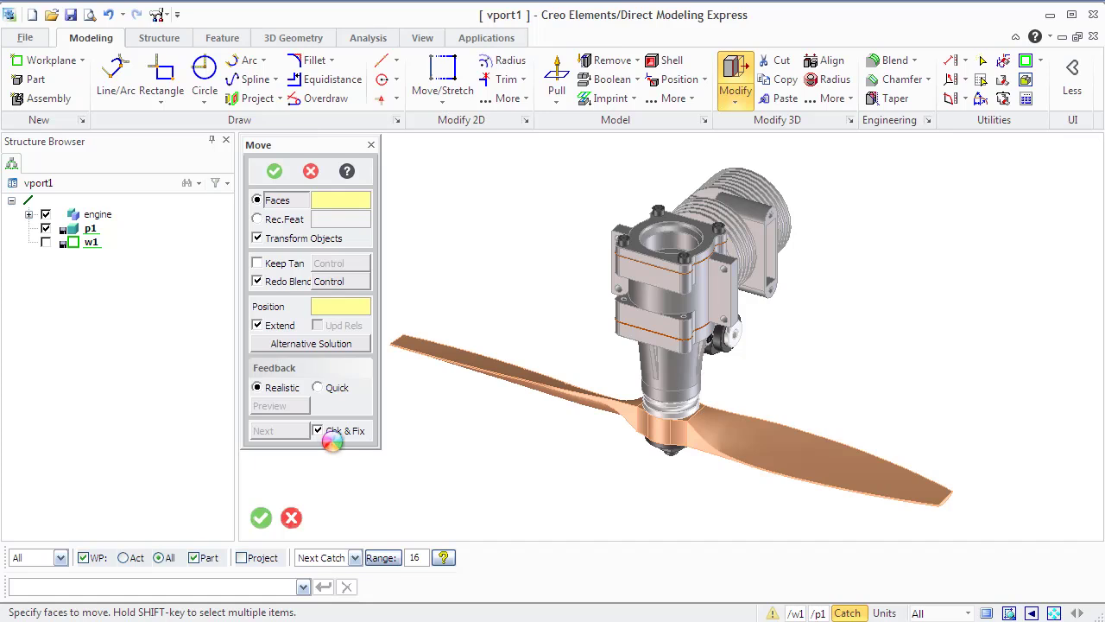
{"action": "left_click", "coordinate": [310, 172]}
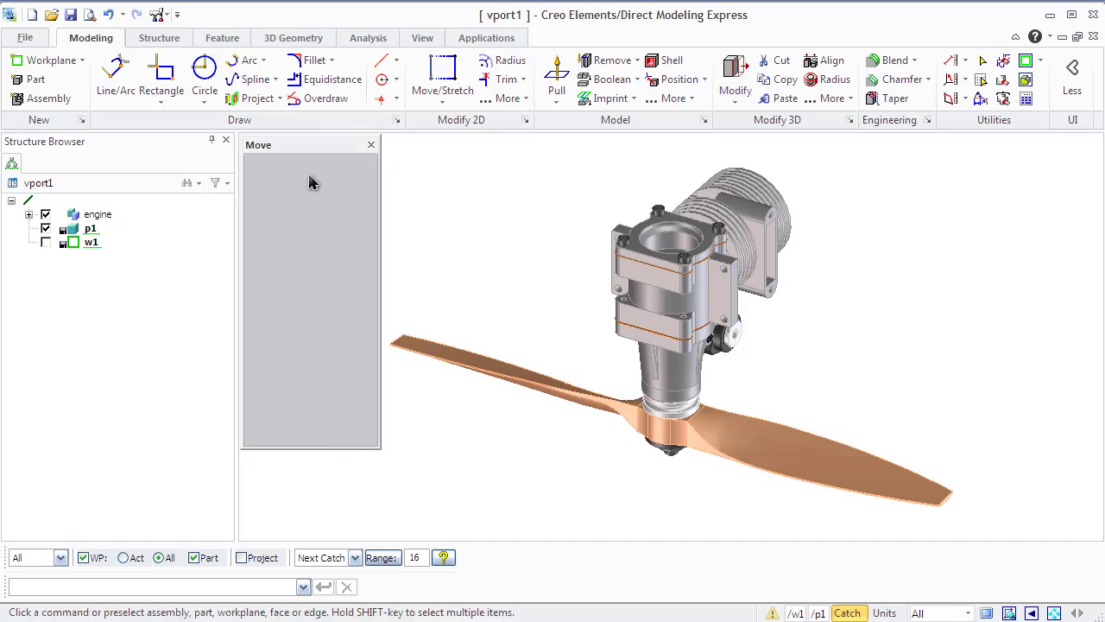
Run a Maximal Check Part on the whole engine with labels kept, clear the report, and confirm
{"action": "left_click", "coordinate": [362, 38]}
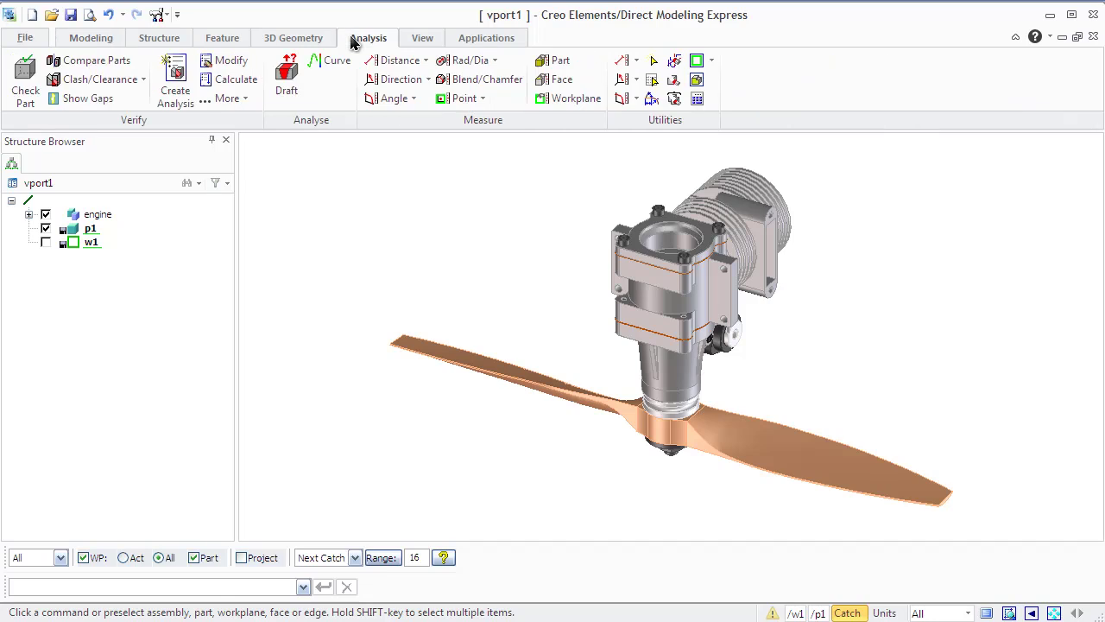
{"action": "left_click", "coordinate": [14, 75]}
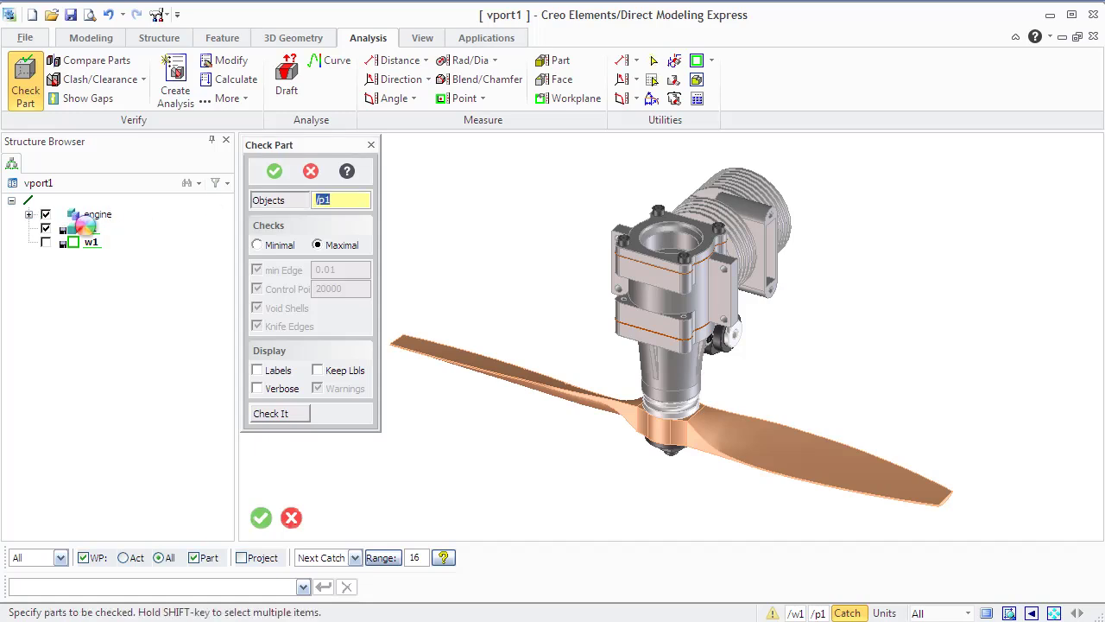
{"action": "left_click", "coordinate": [74, 219]}
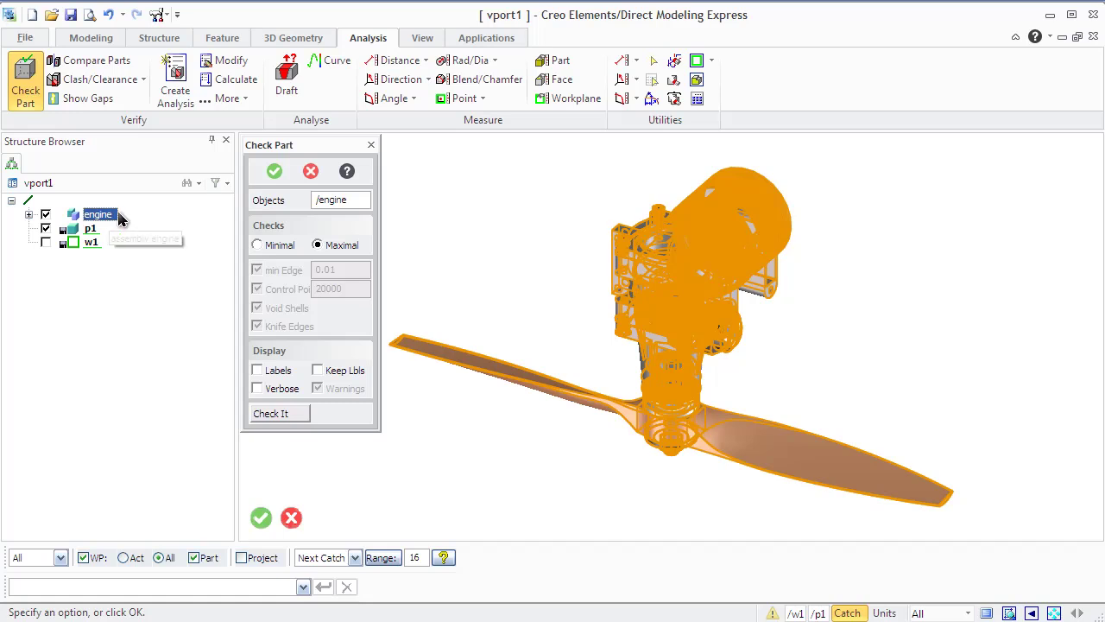
{"action": "left_click", "coordinate": [318, 370]}
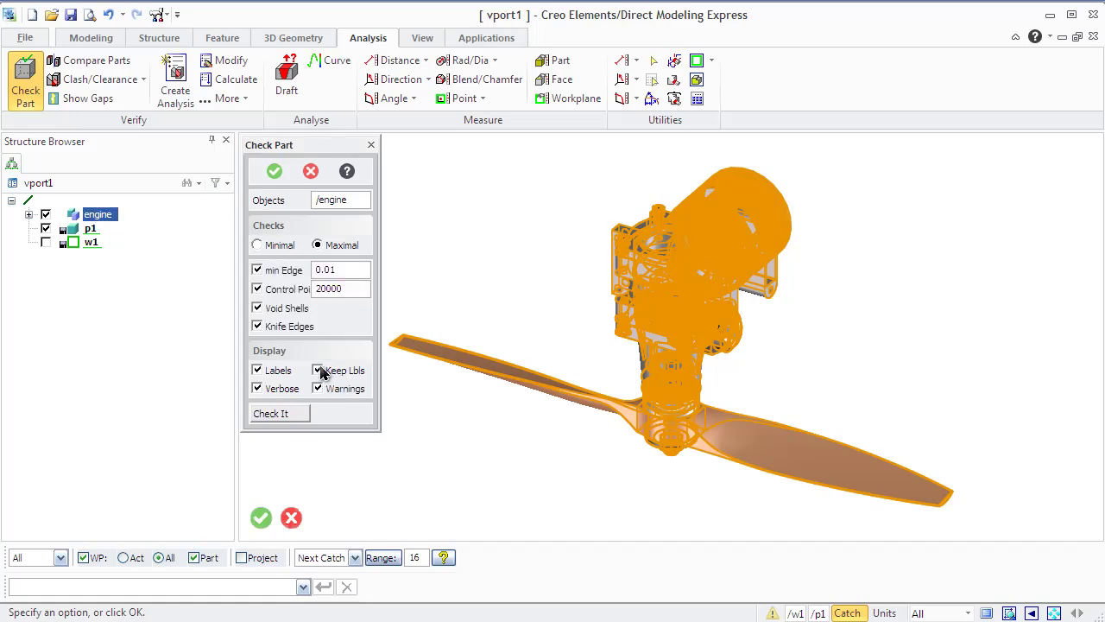
{"action": "left_click", "coordinate": [290, 416]}
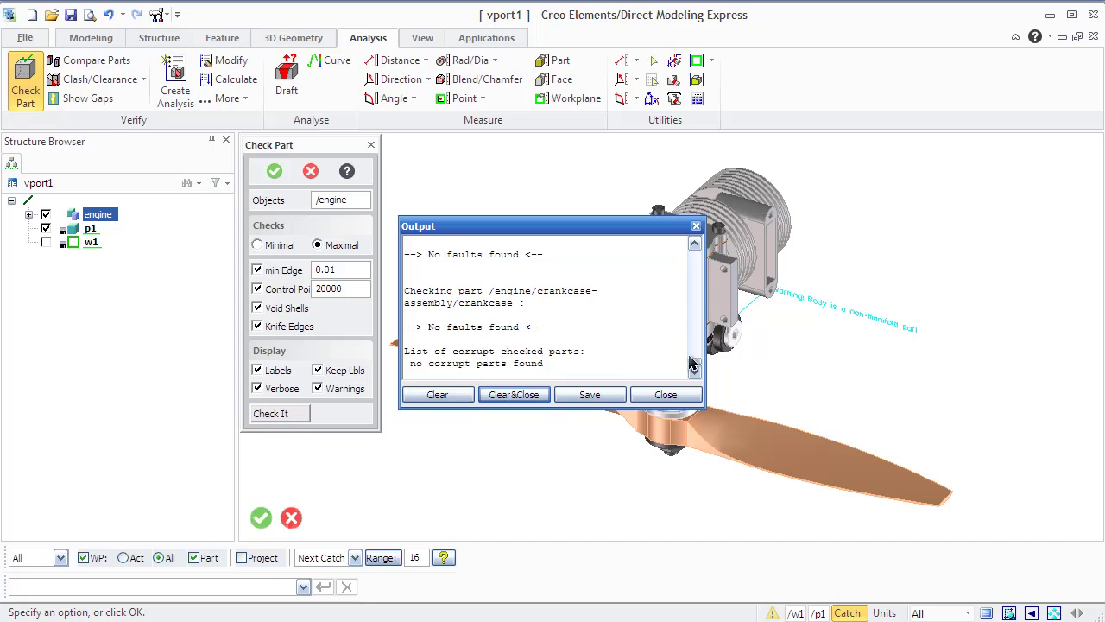
{"action": "left_click_drag", "start_coordinate": [698, 366], "coordinate": [662, 390]}
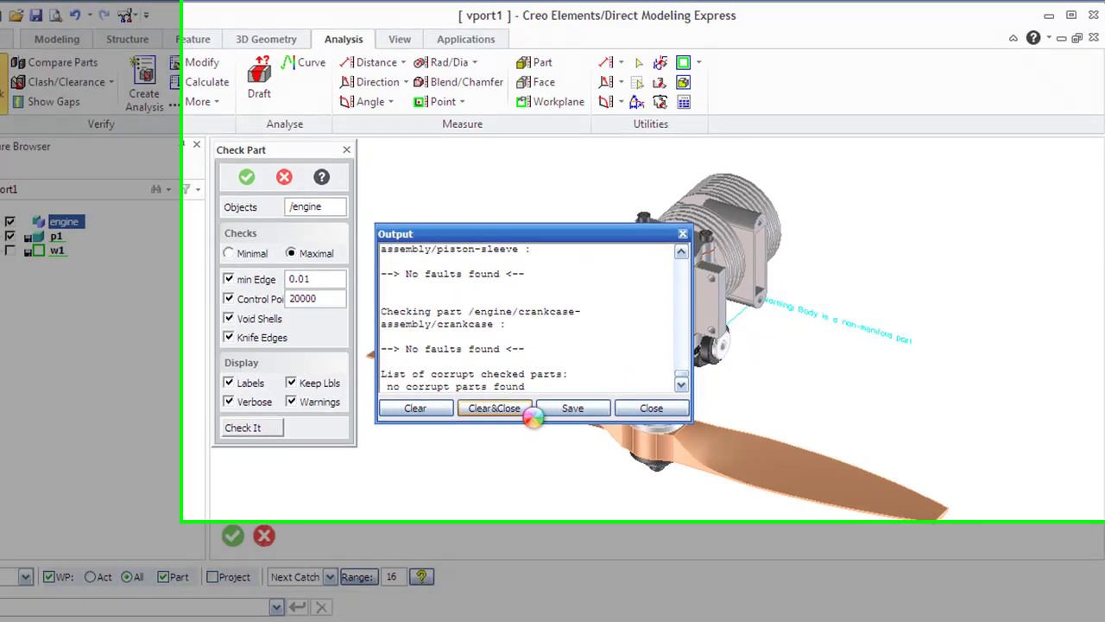
{"action": "left_click", "coordinate": [549, 393]}
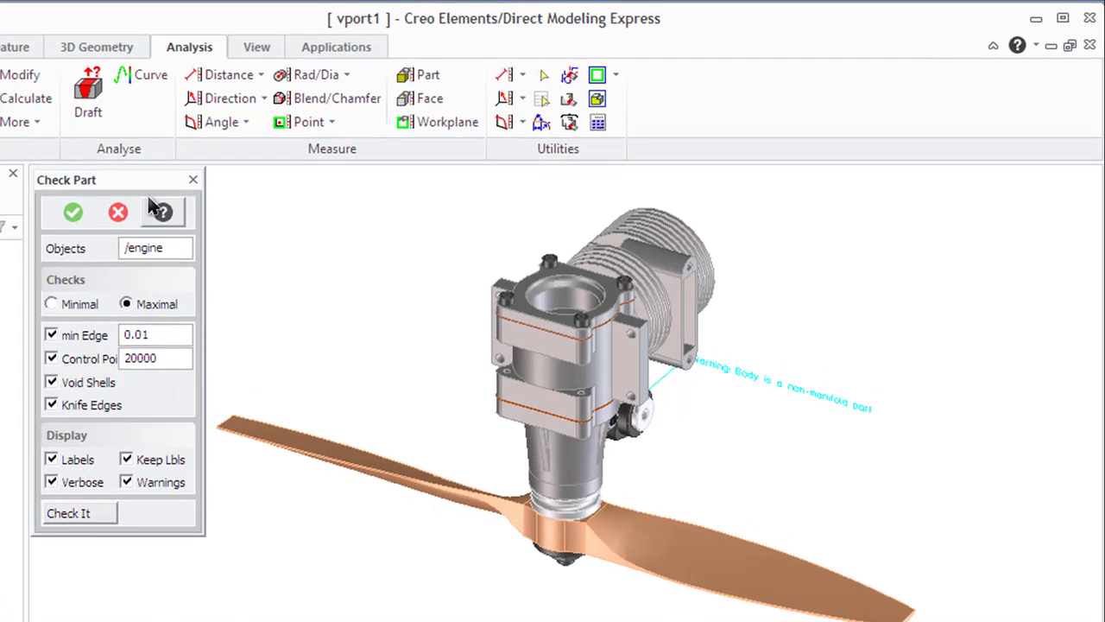
{"action": "left_click", "coordinate": [75, 215]}
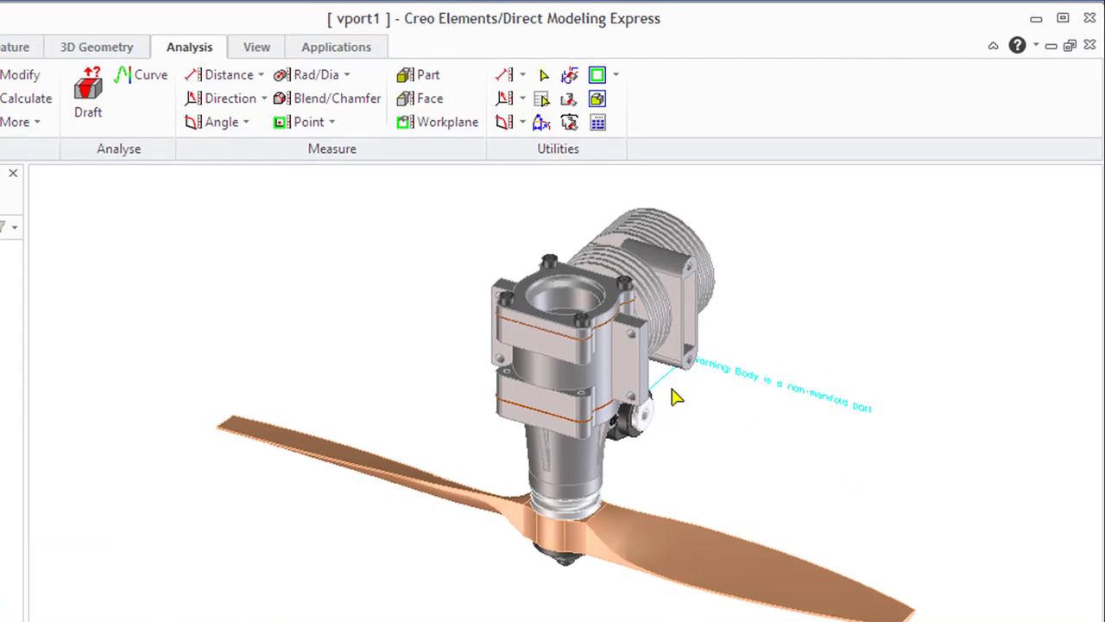
{"action": "scroll", "coordinate": [674, 389], "scroll_direction": "up", "scroll_amount": 3}
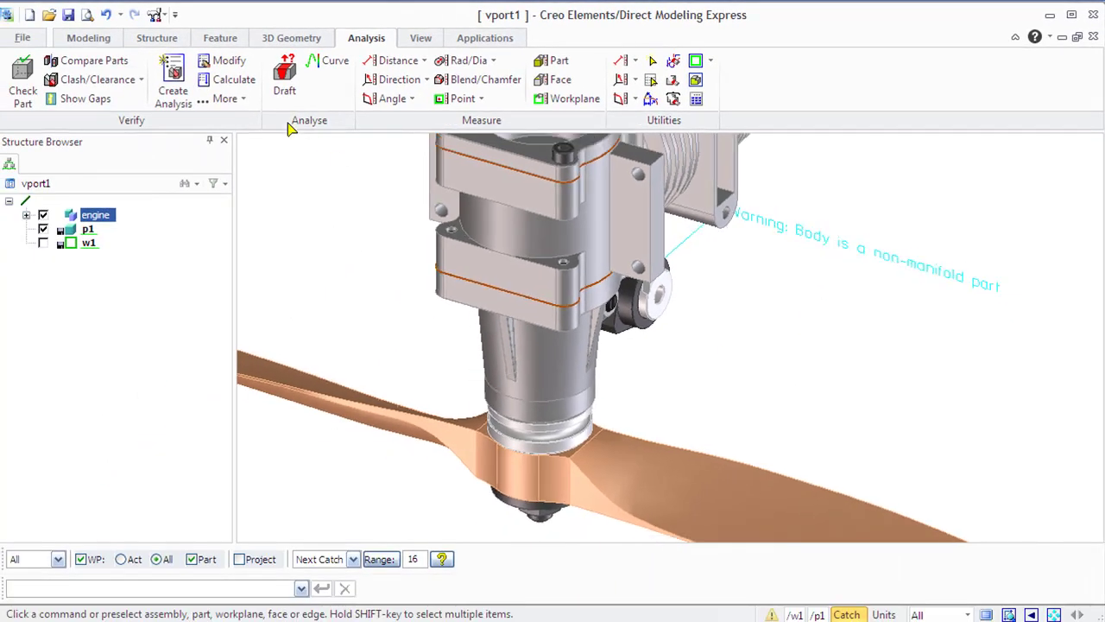
Calculate clashes between crankcase-assembly and crankshaft-housing-assembly, then clear and close the report
{"action": "left_click", "coordinate": [98, 79]}
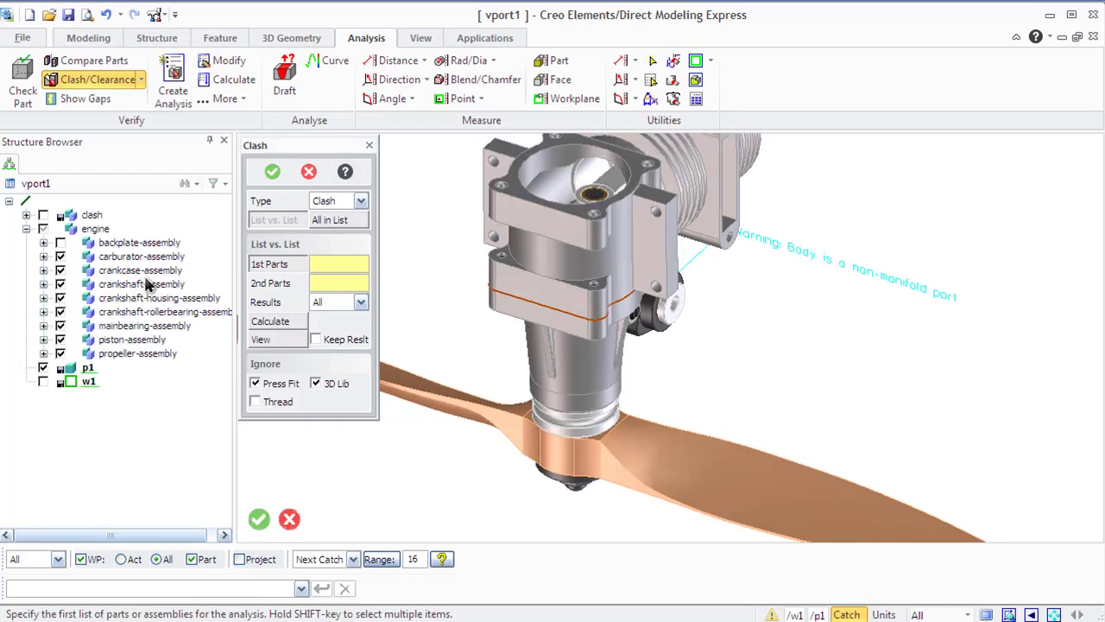
{"action": "left_click", "coordinate": [138, 270]}
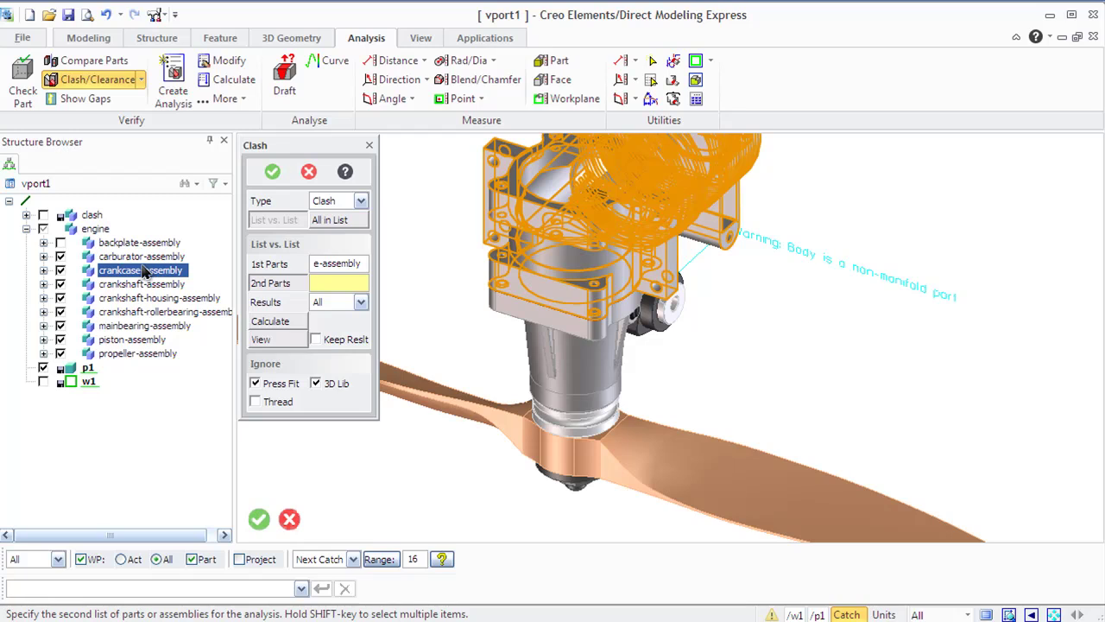
{"action": "left_click", "coordinate": [104, 299]}
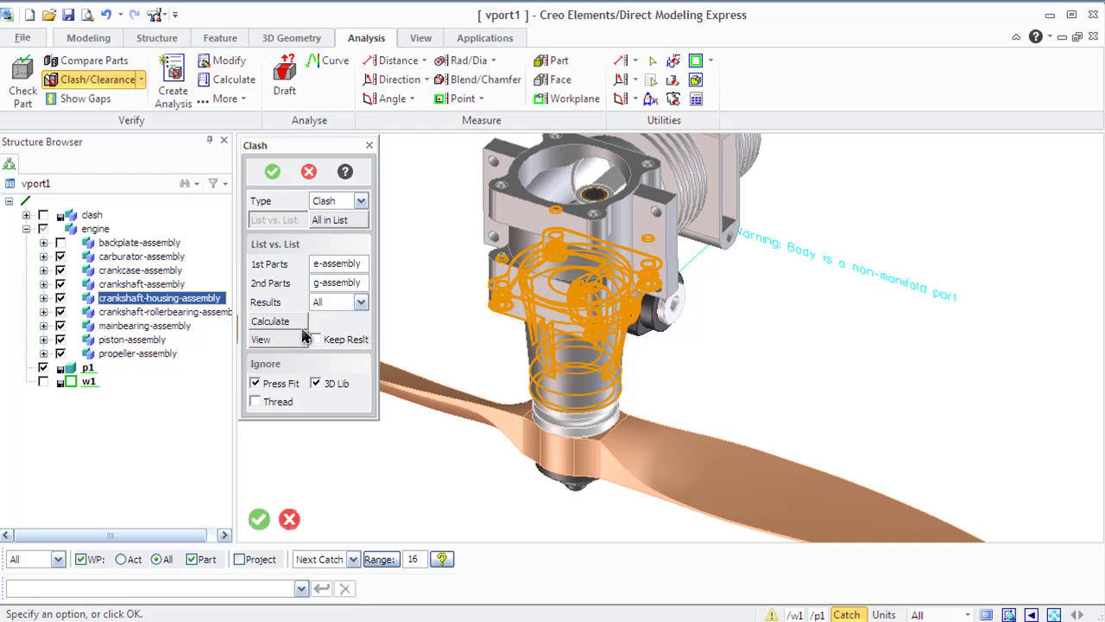
{"action": "left_click", "coordinate": [270, 321]}
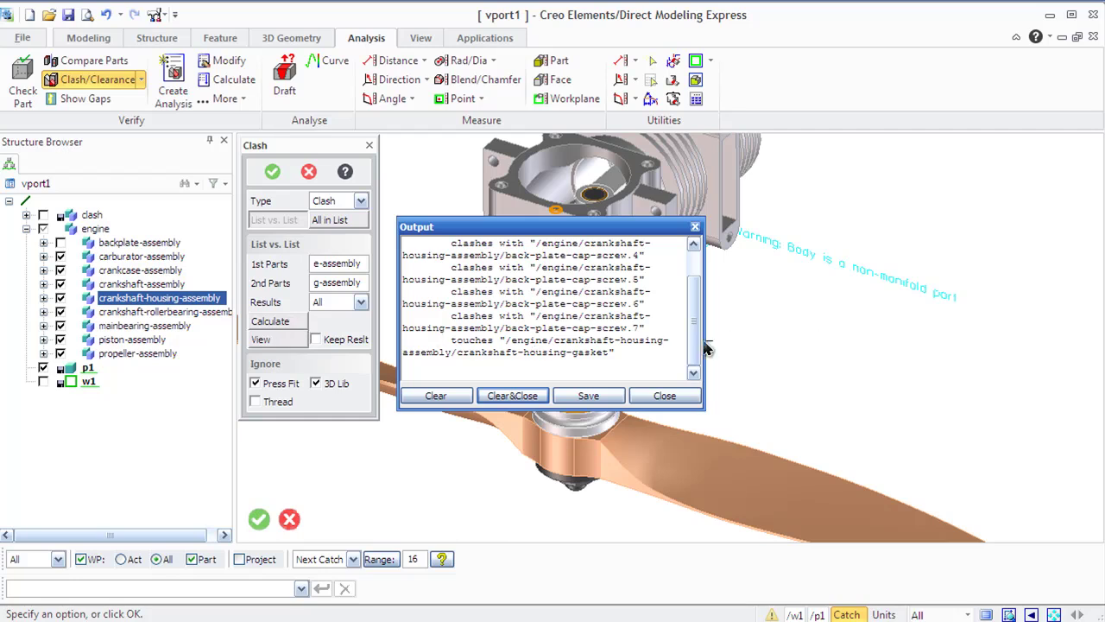
{"action": "left_click_drag", "start_coordinate": [696, 345], "coordinate": [688, 278]}
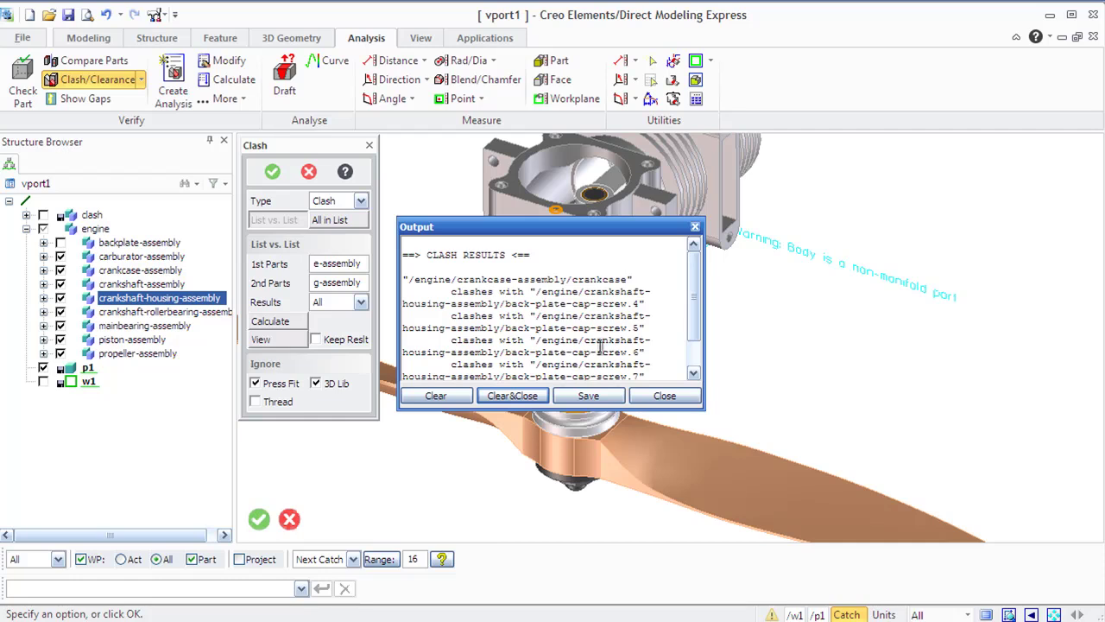
{"action": "left_click", "coordinate": [512, 395]}
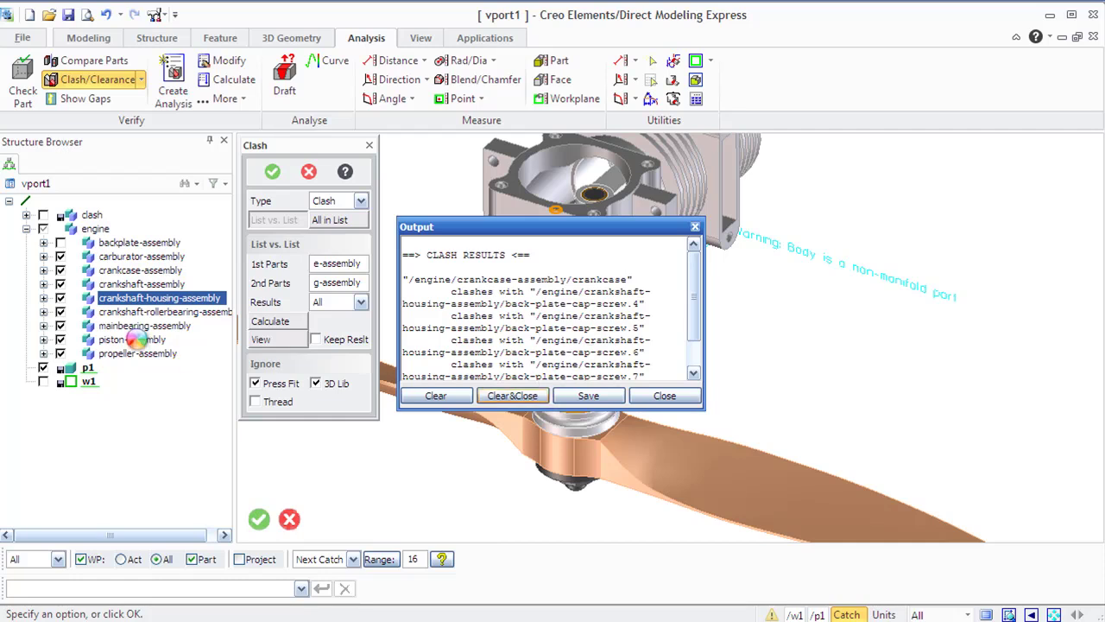
Preview the clashing region in an auxiliary viewport, then confirm to create the clash.1 result
{"action": "left_click", "coordinate": [270, 345]}
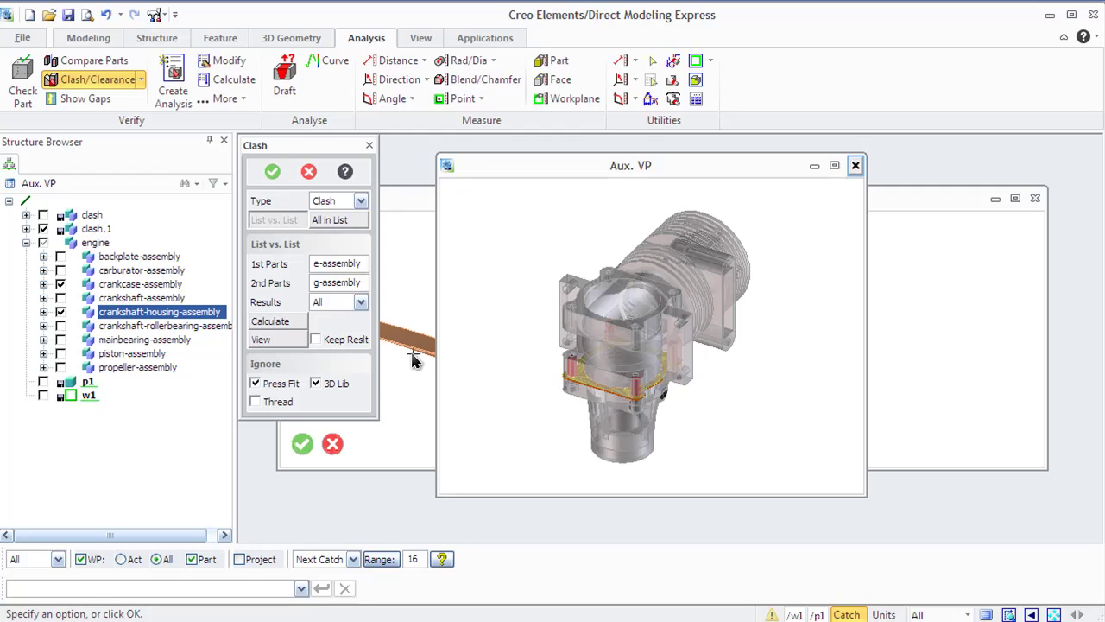
{"action": "left_click", "coordinate": [272, 176]}
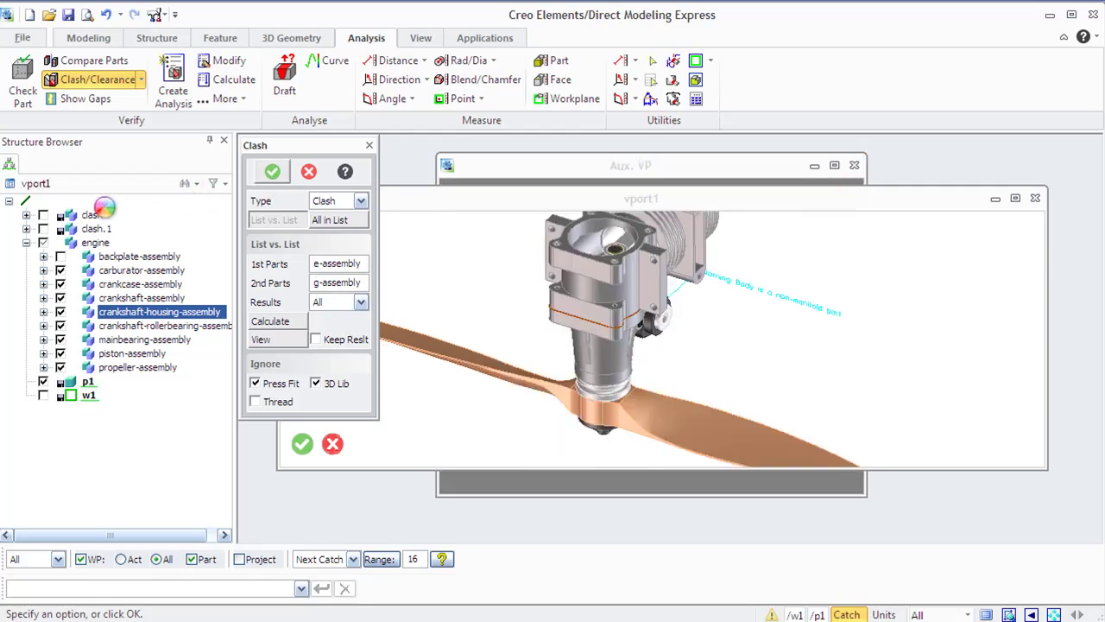